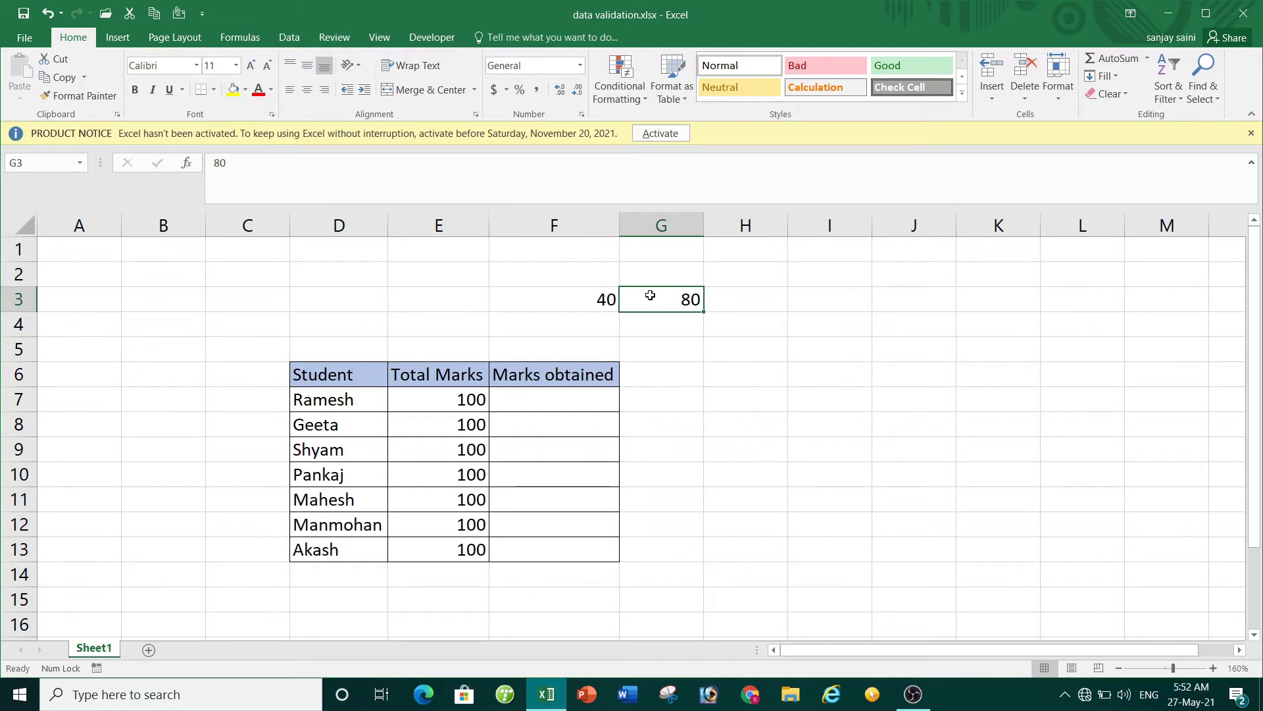
click(587, 299)
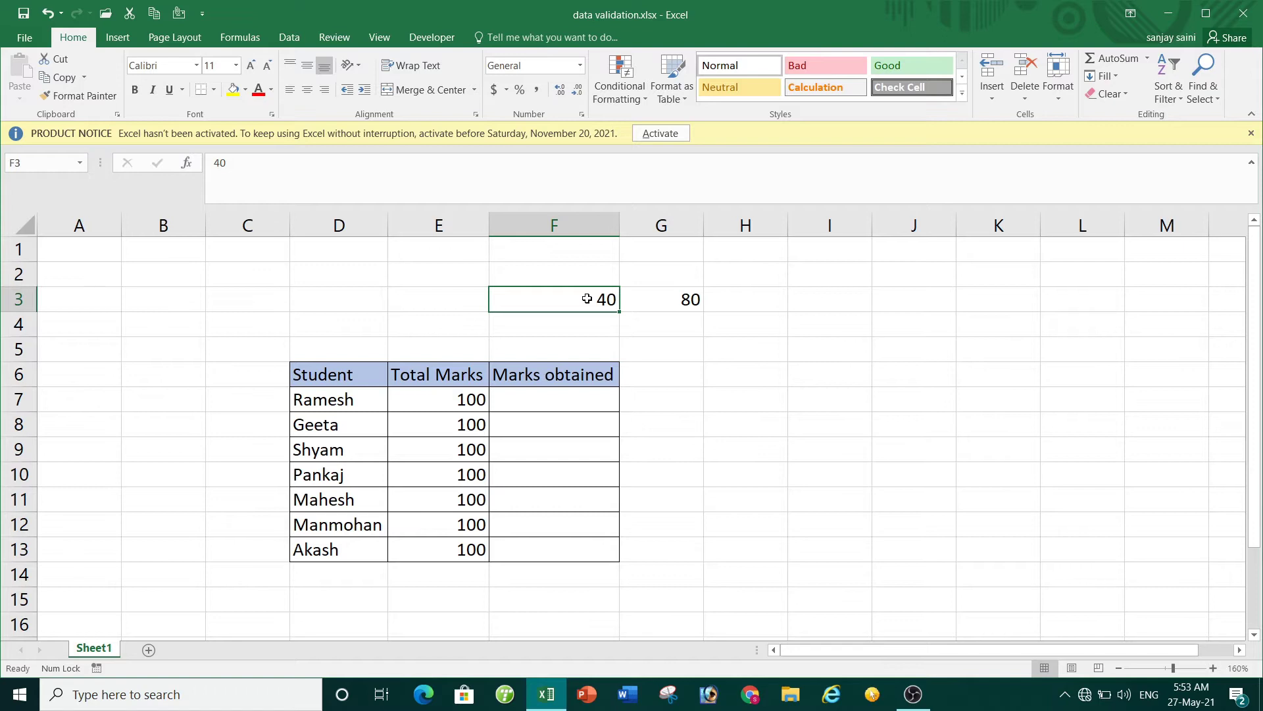
click(649, 303)
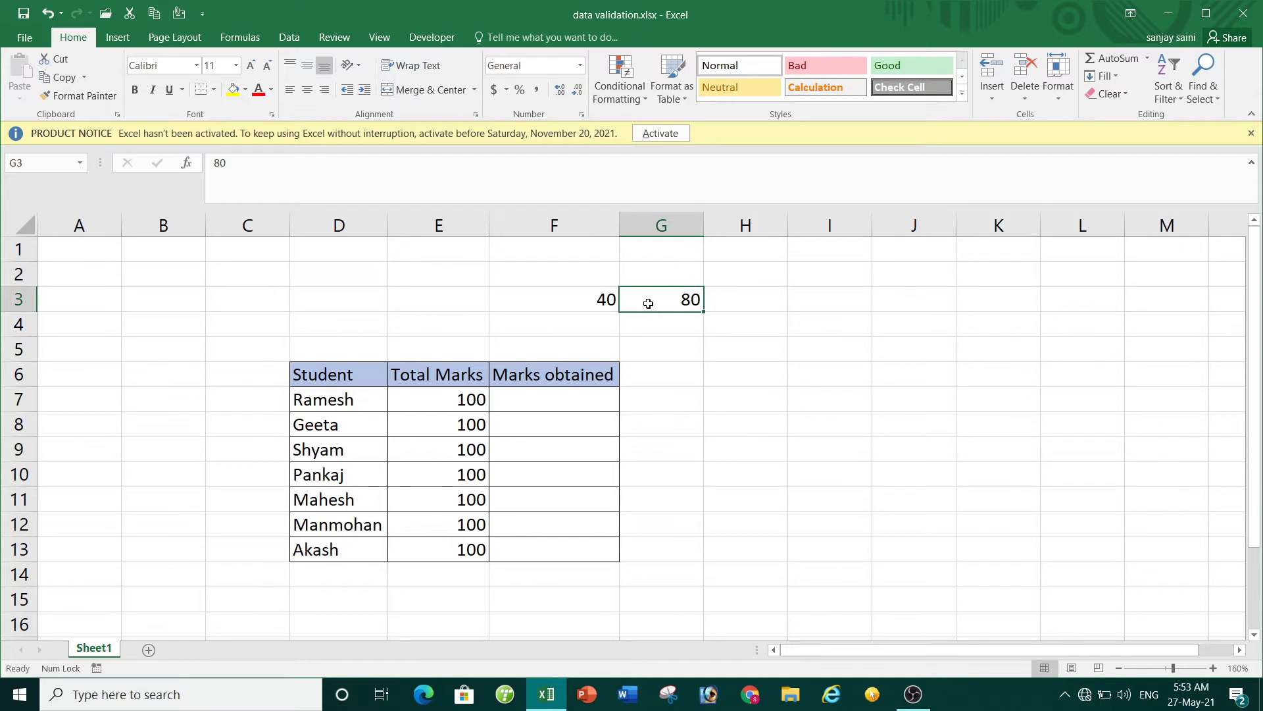
click(592, 302)
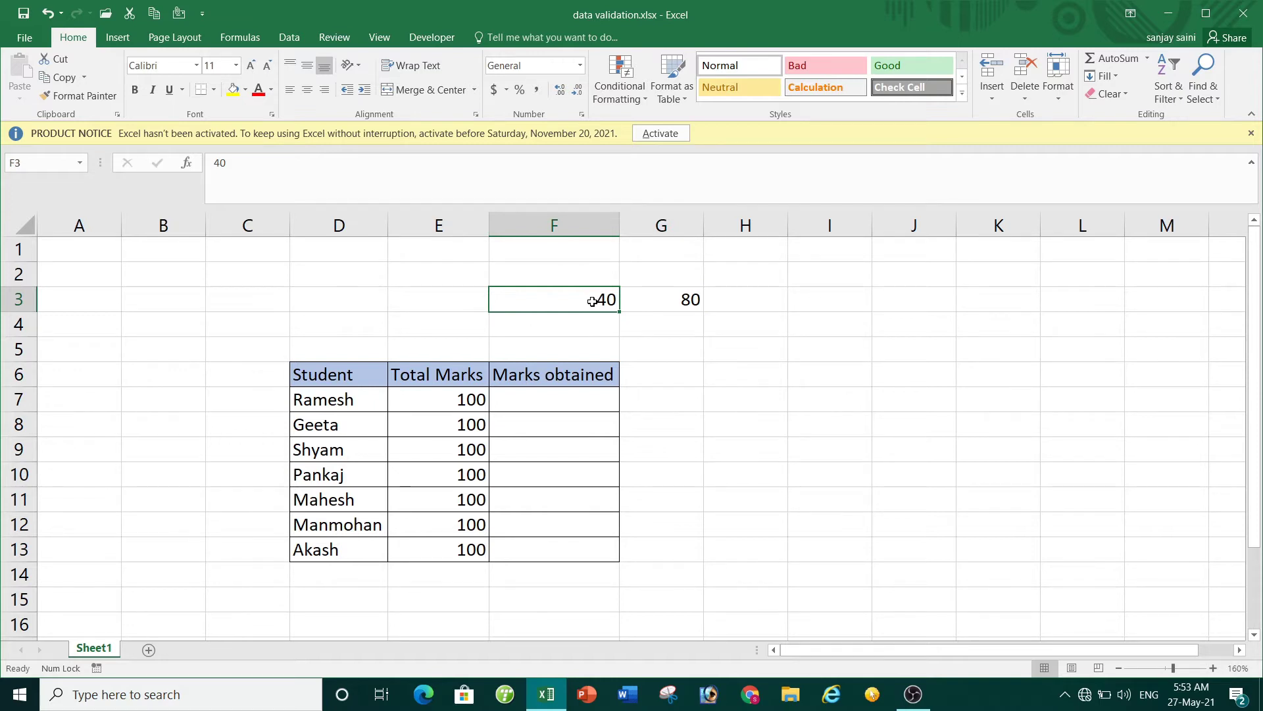
click(685, 295)
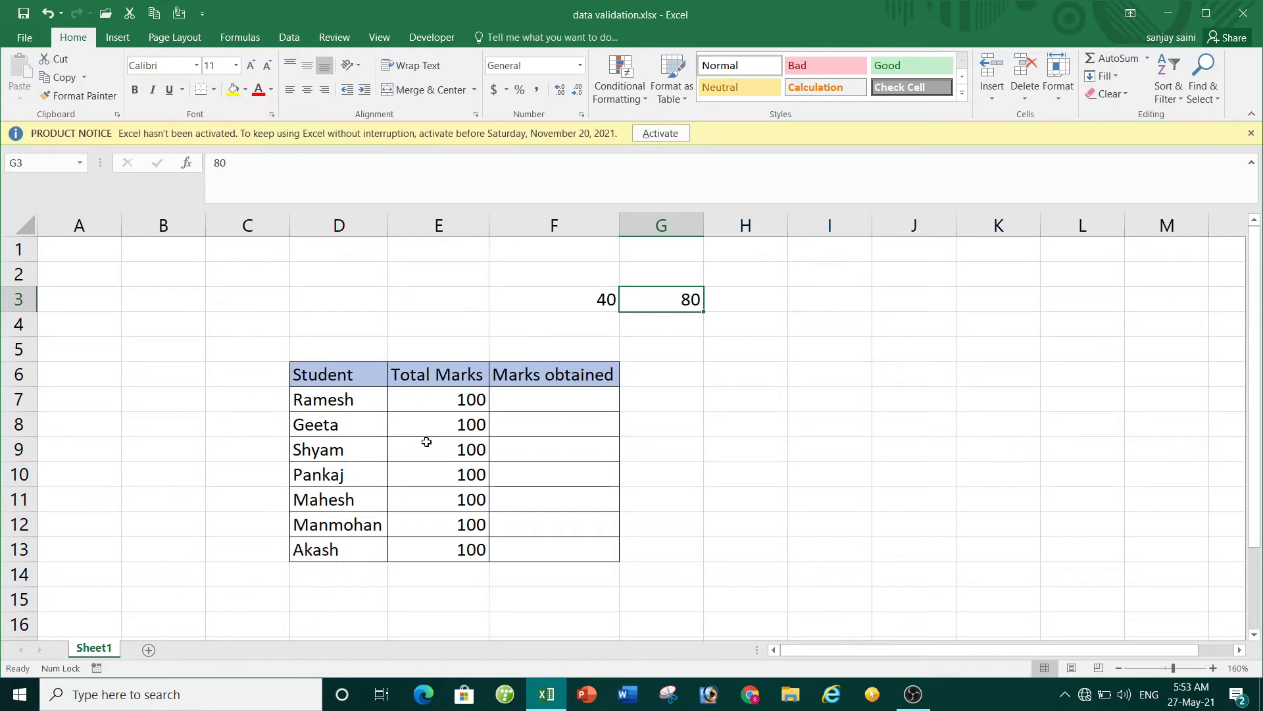
click(570, 300)
click(639, 300)
- Start a data validation rule for the Marks obtained cells F7:F13 that allows only whole numbers
click(574, 400)
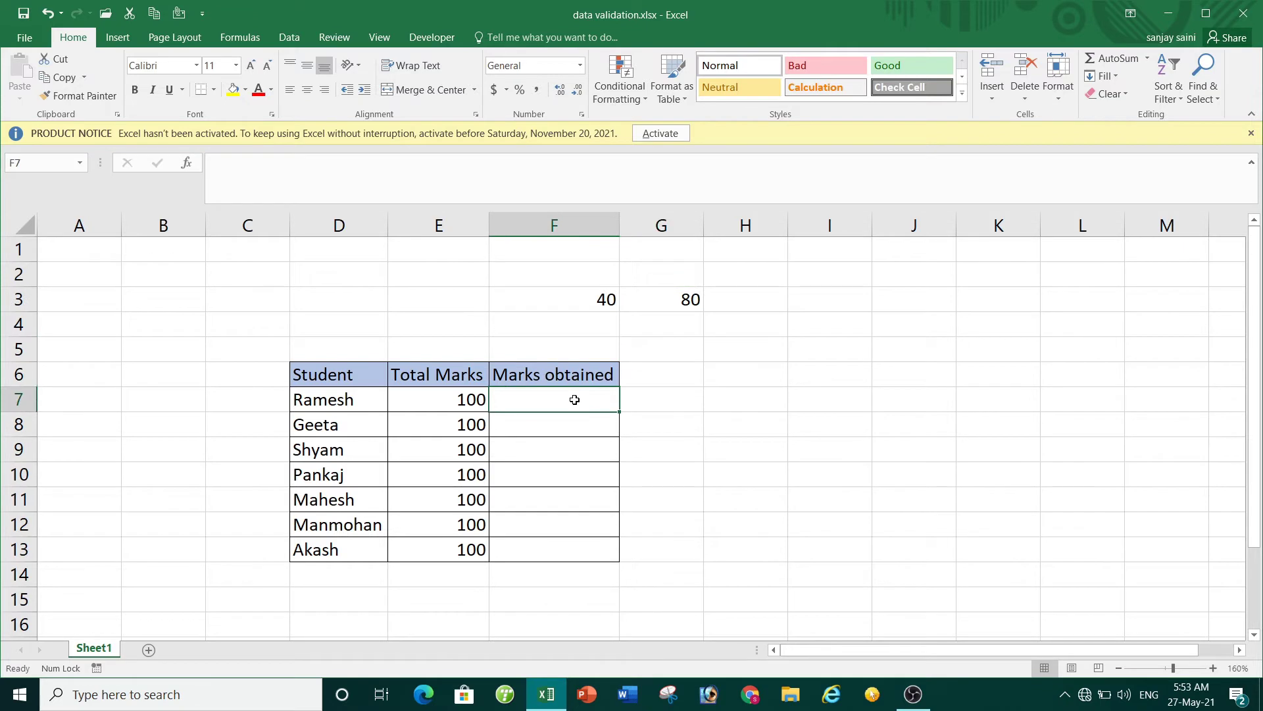
drag(574, 399, 570, 544)
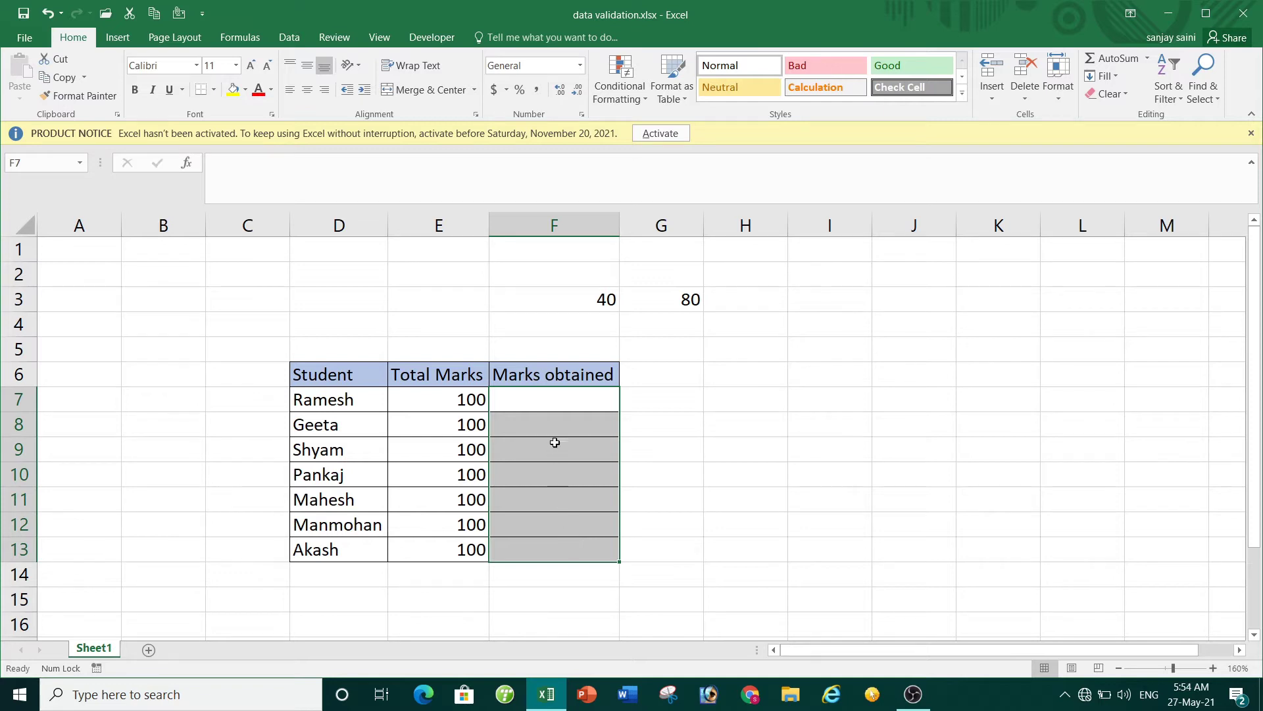
click(560, 394)
drag(560, 393, 556, 557)
click(288, 38)
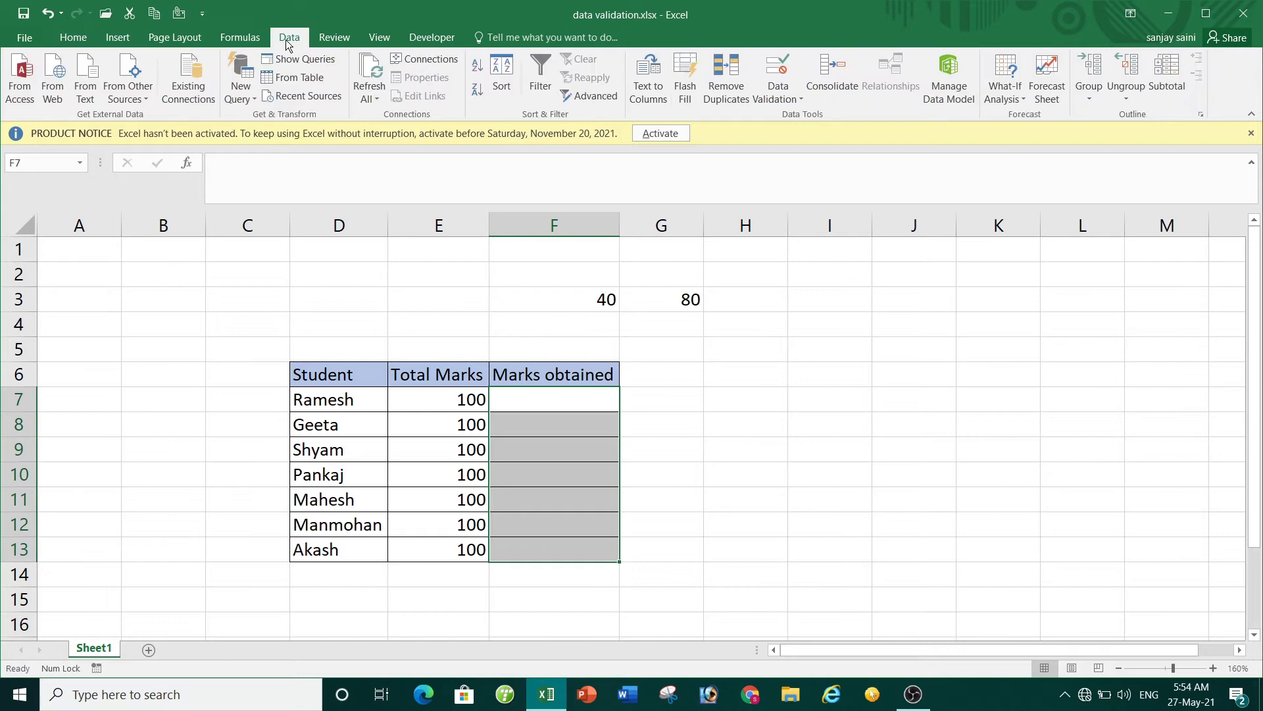
click(778, 97)
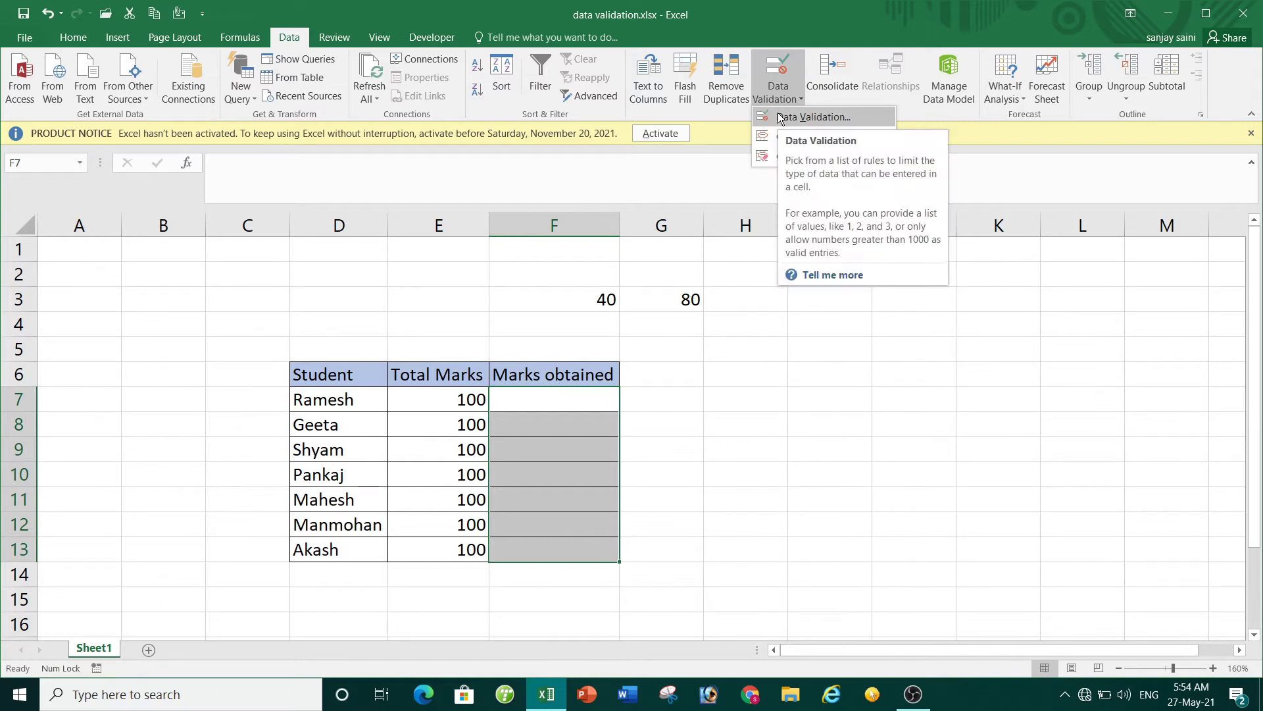
click(779, 117)
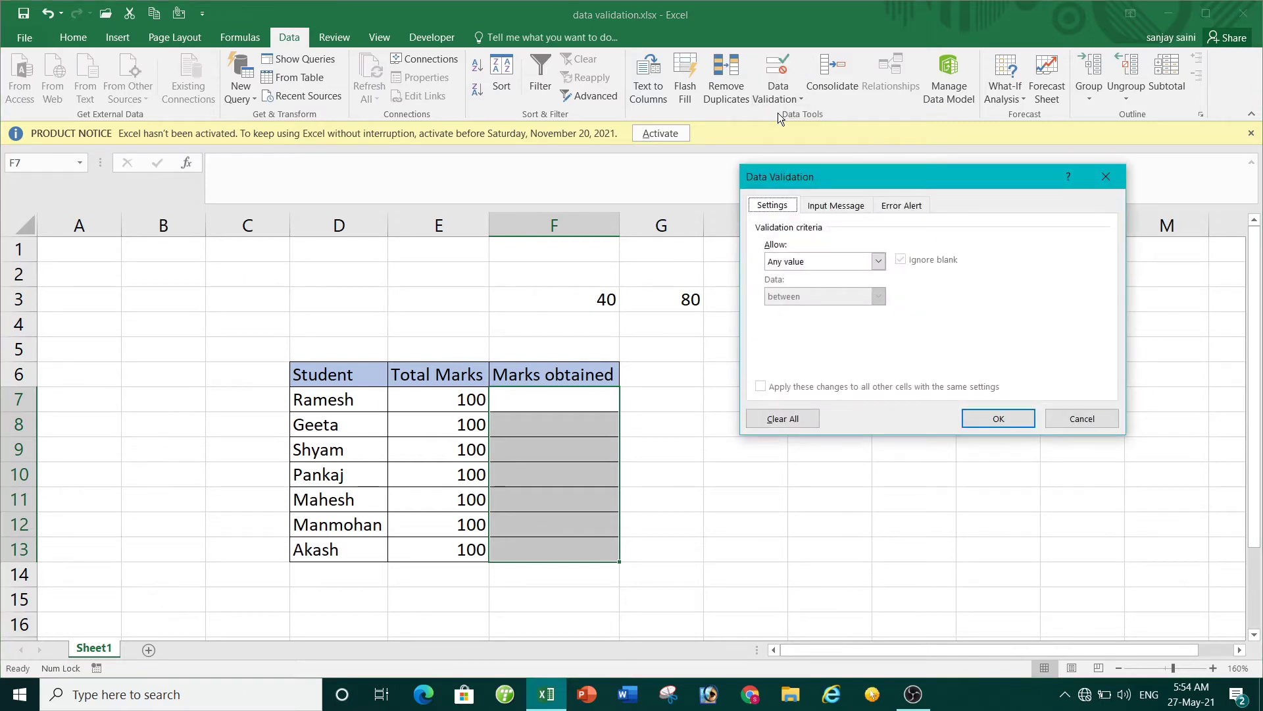
drag(860, 175, 828, 103)
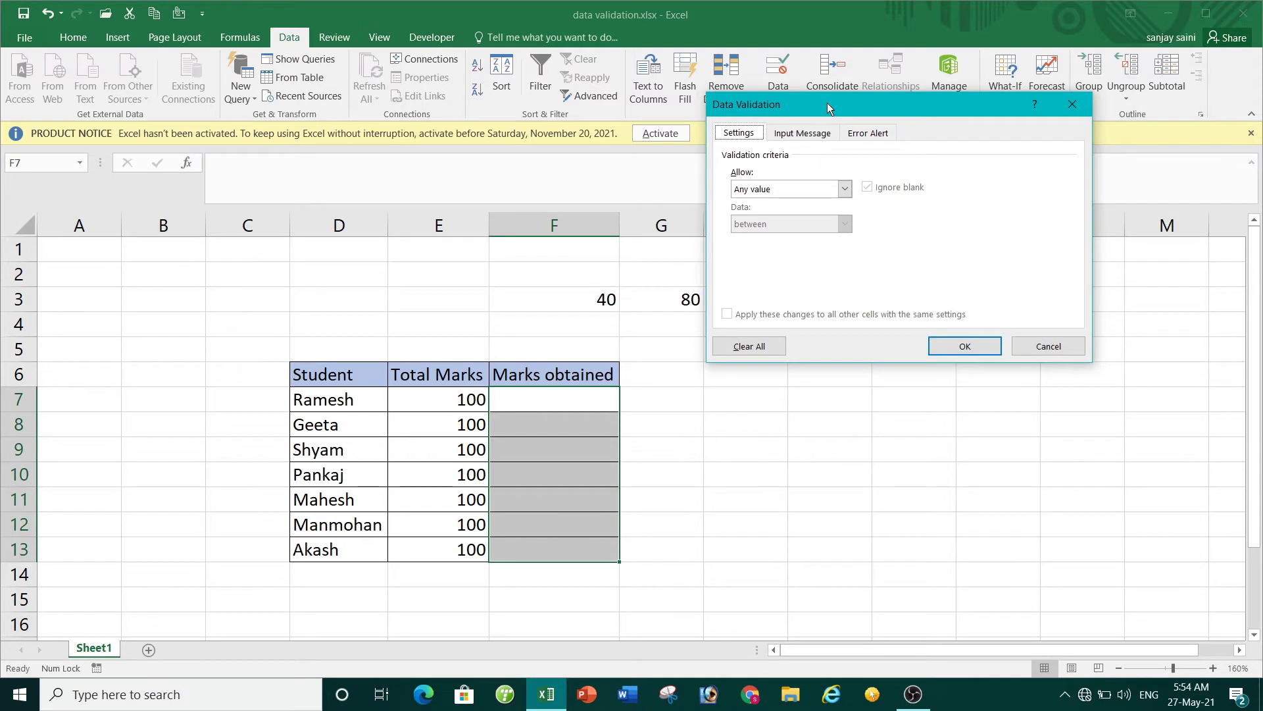
click(845, 189)
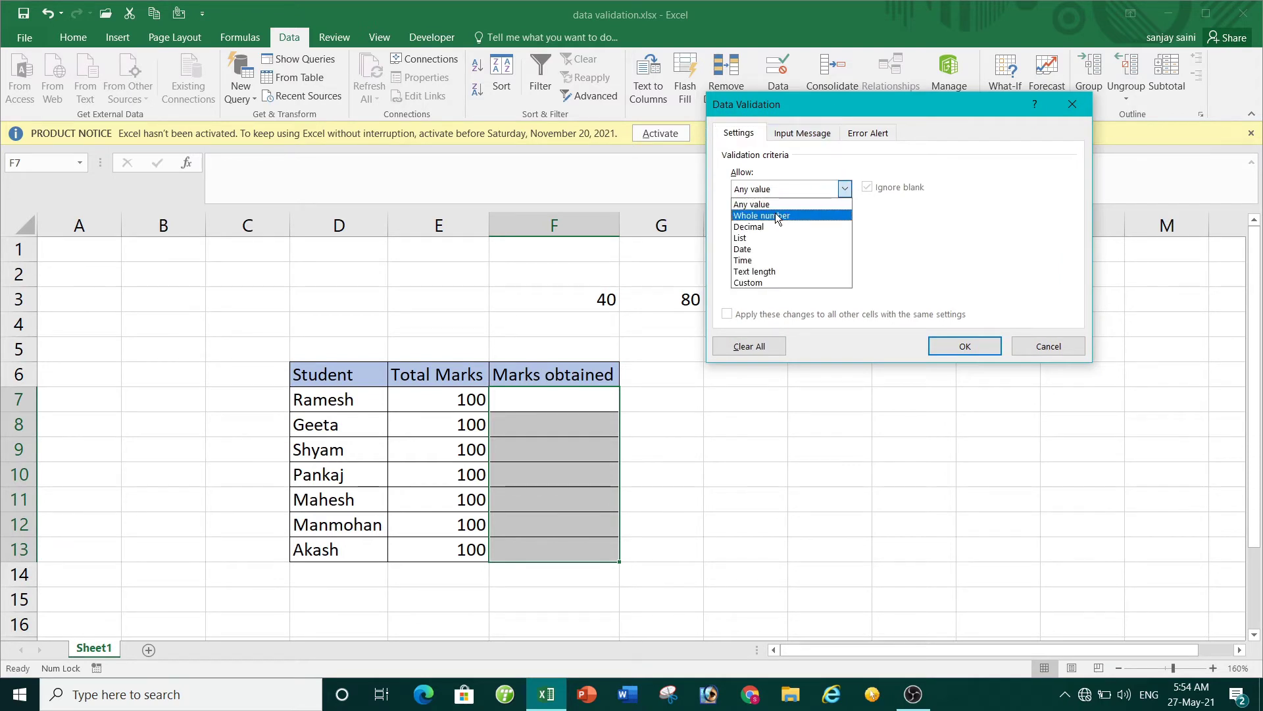
click(753, 215)
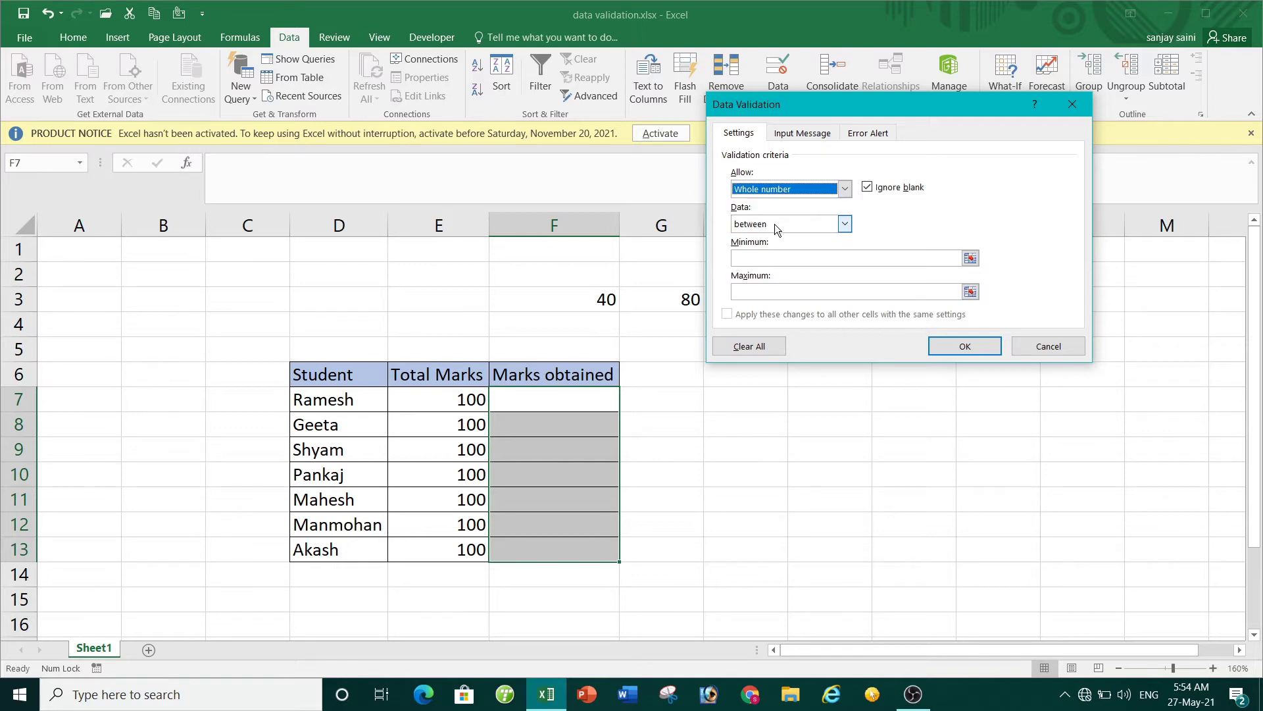
- Restrict the validated values to between a minimum of 40 and a maximum referenced from cell G3, and apply the rule
click(777, 220)
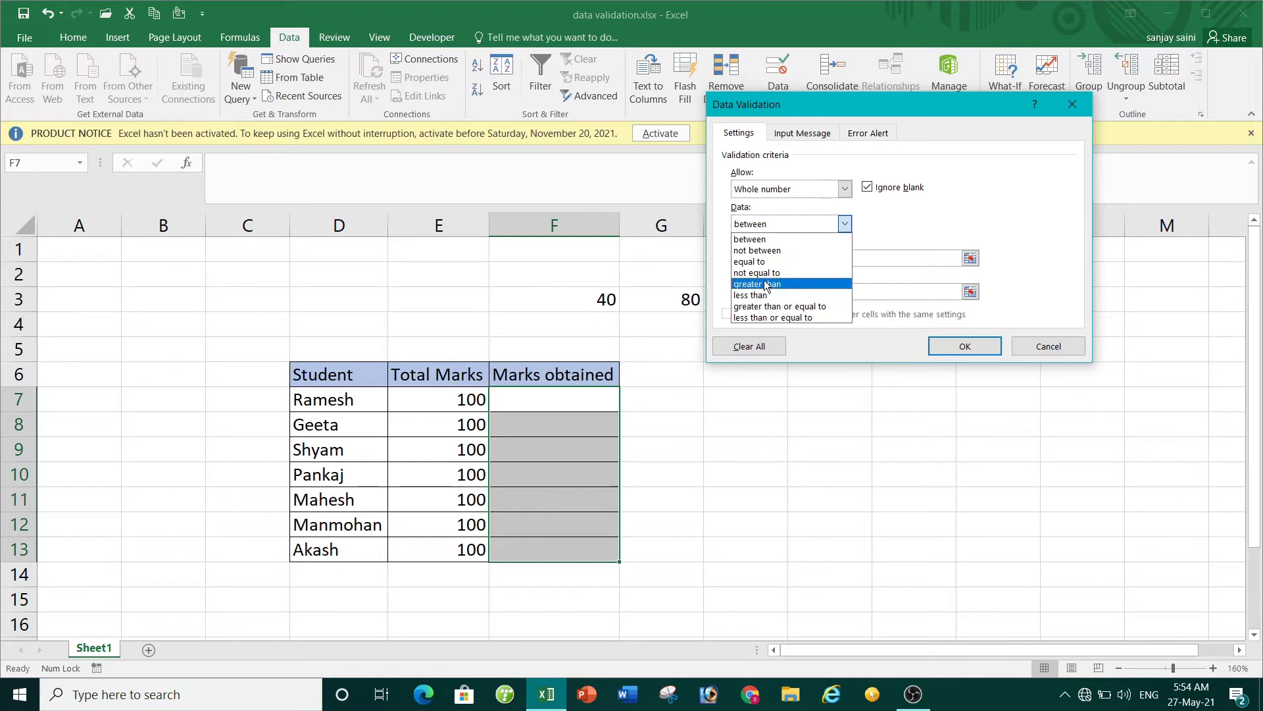
click(758, 243)
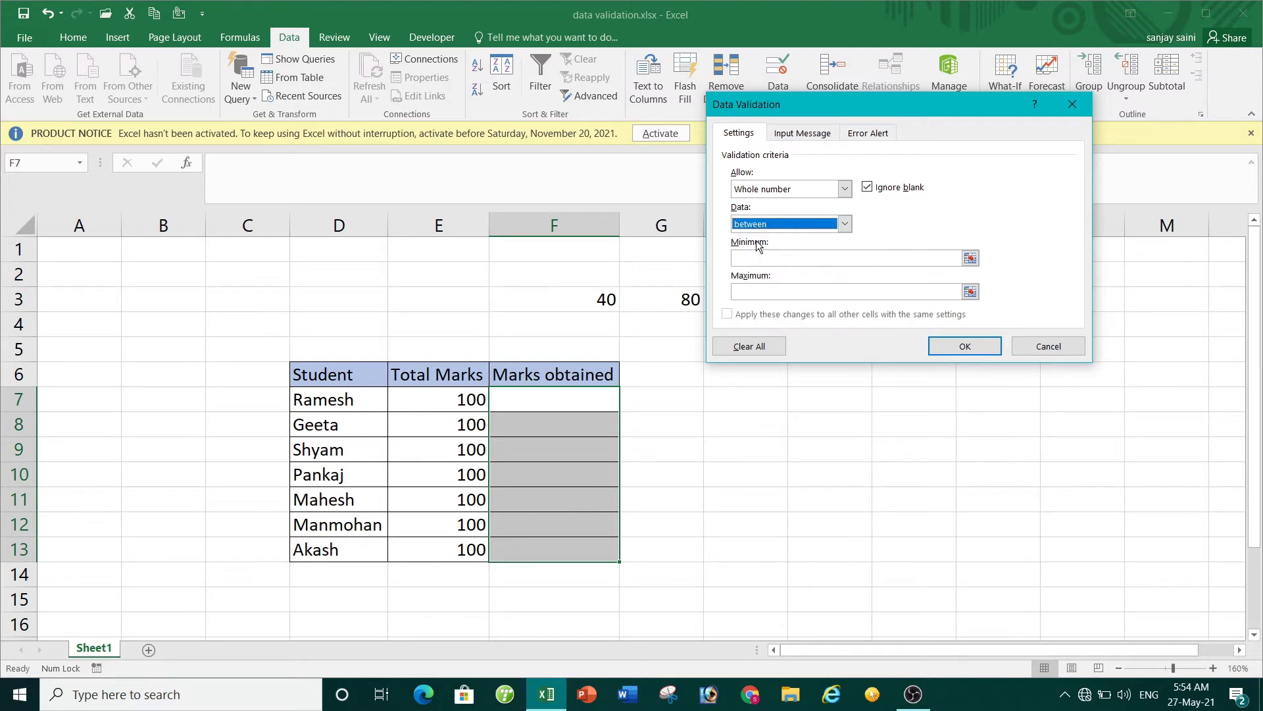
click(758, 260)
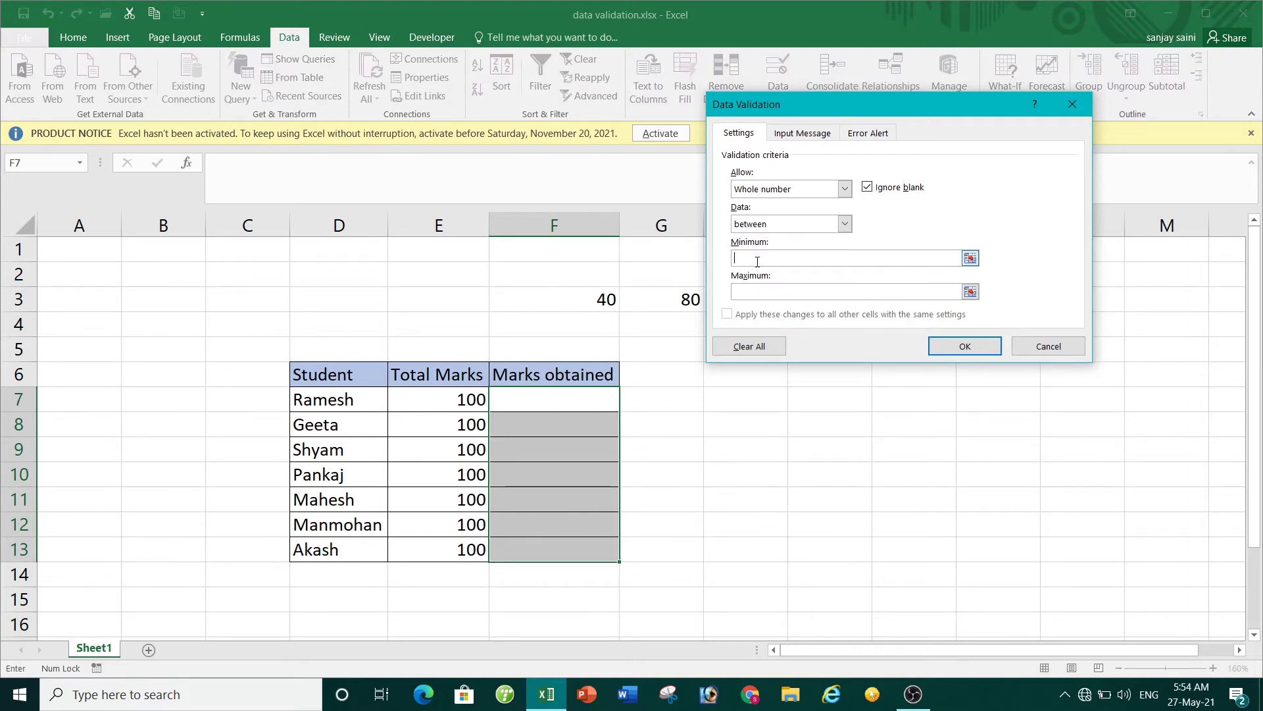
text(40)
click(971, 293)
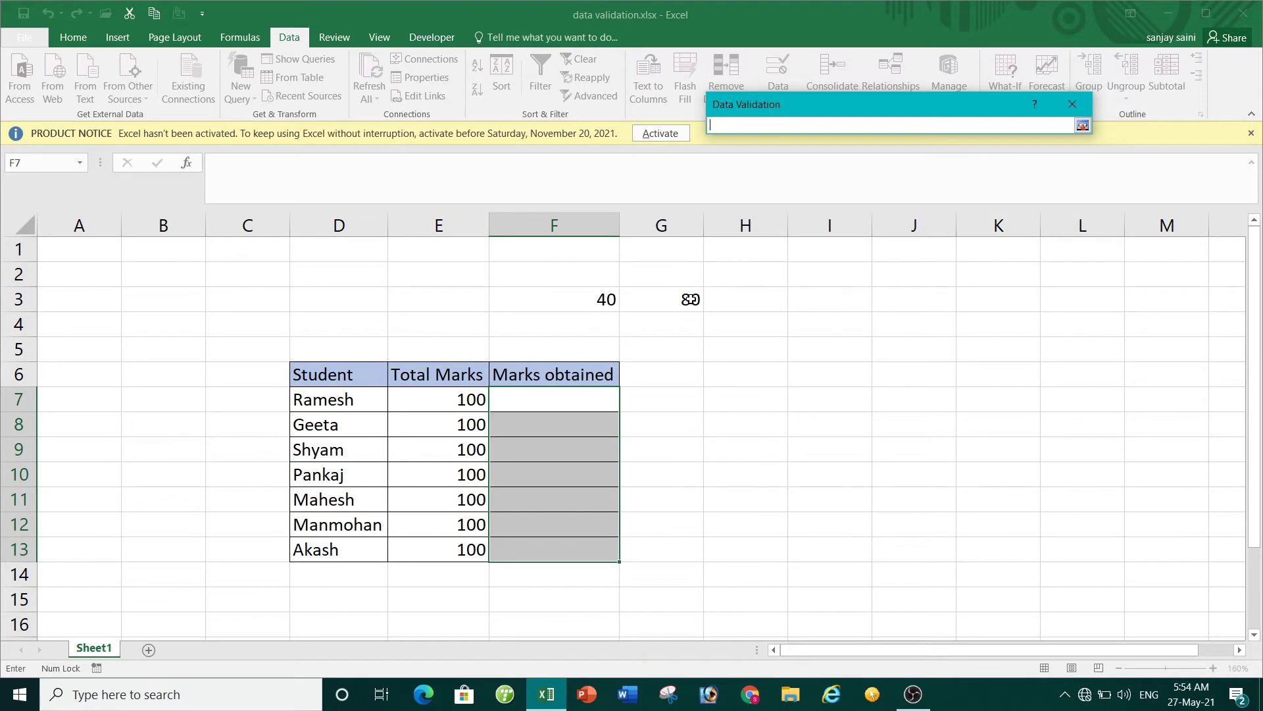
click(691, 300)
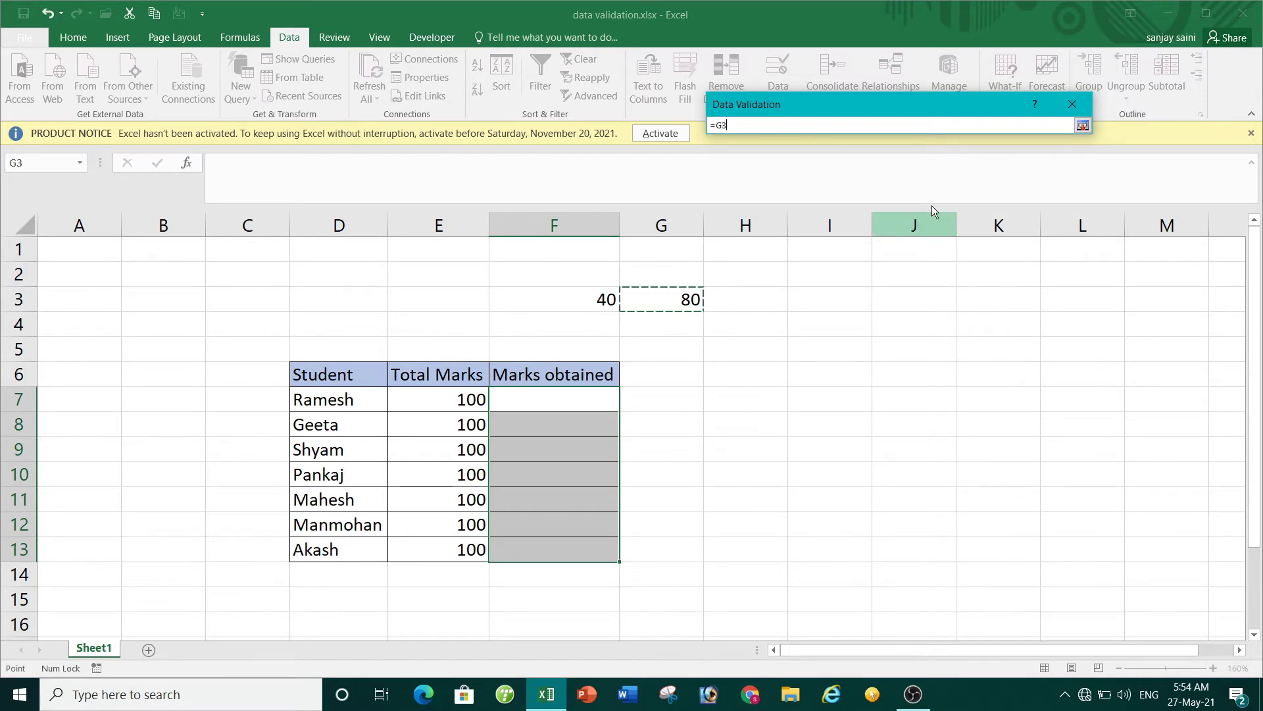
click(1083, 125)
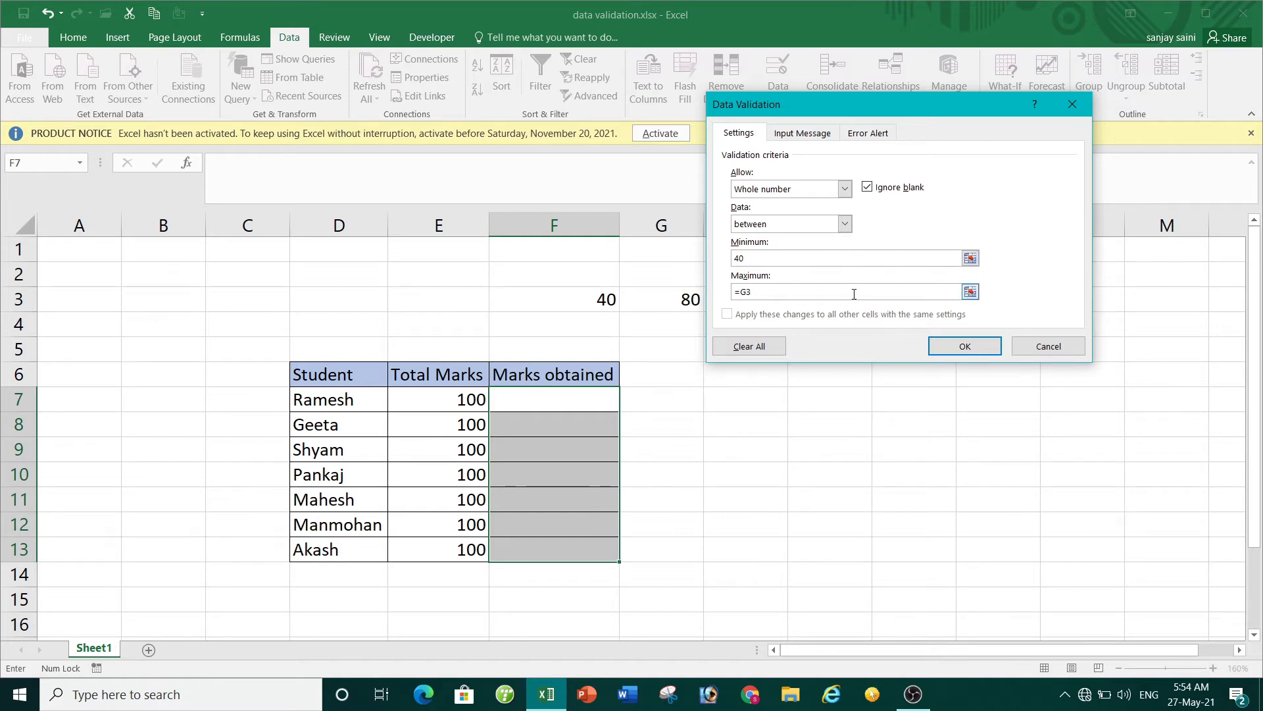
click(955, 347)
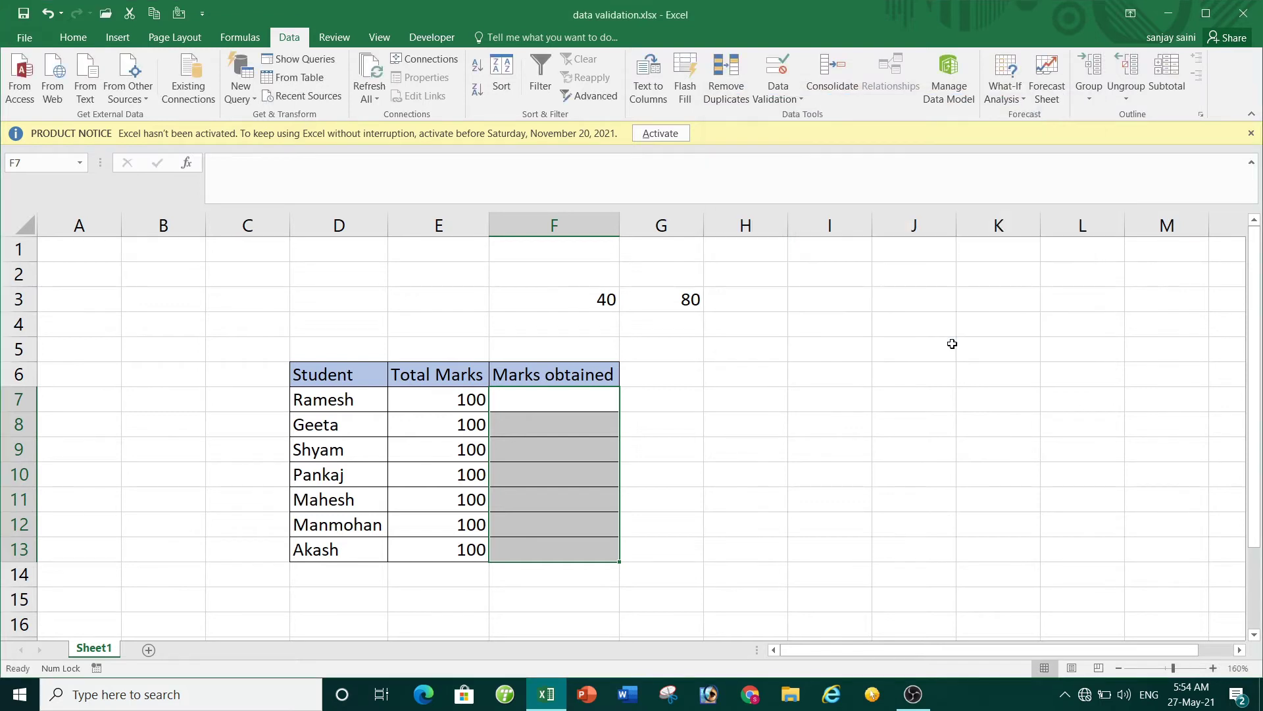
- Test the validation rule by trying the marks 35 and 85 in cell F7, discarding each entry
key(shift+Up)
click(544, 401)
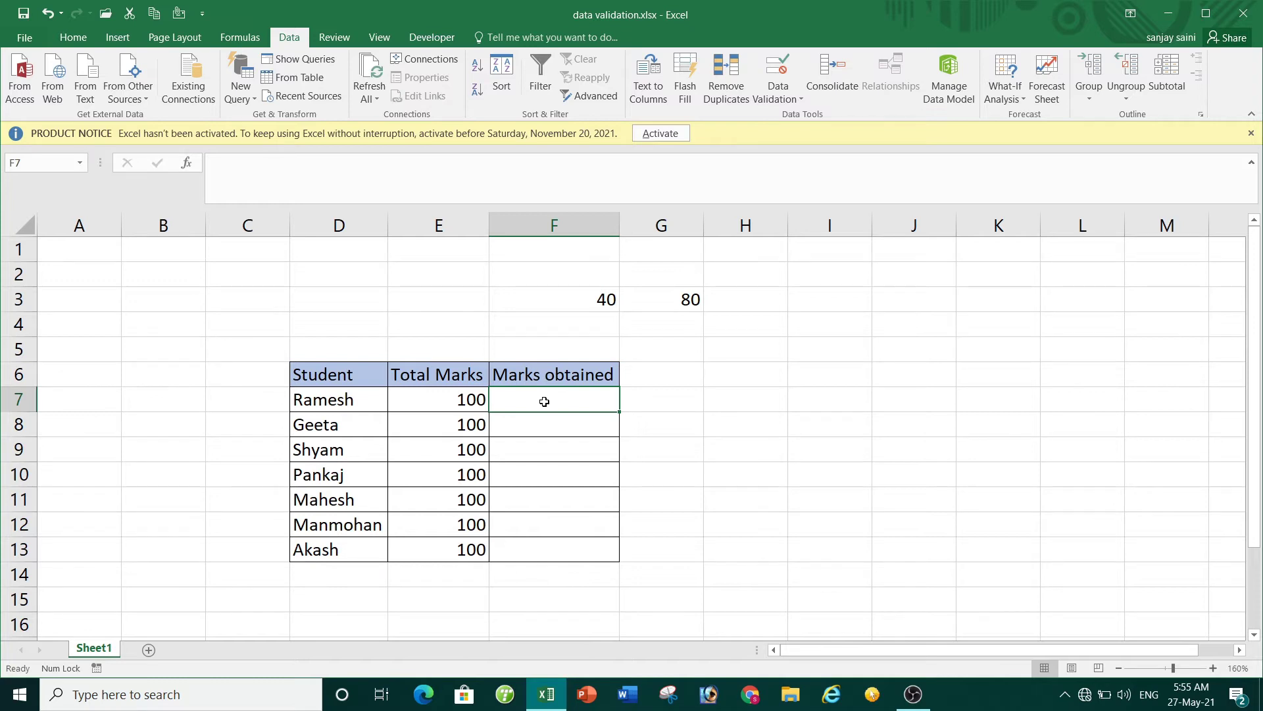
text(35)
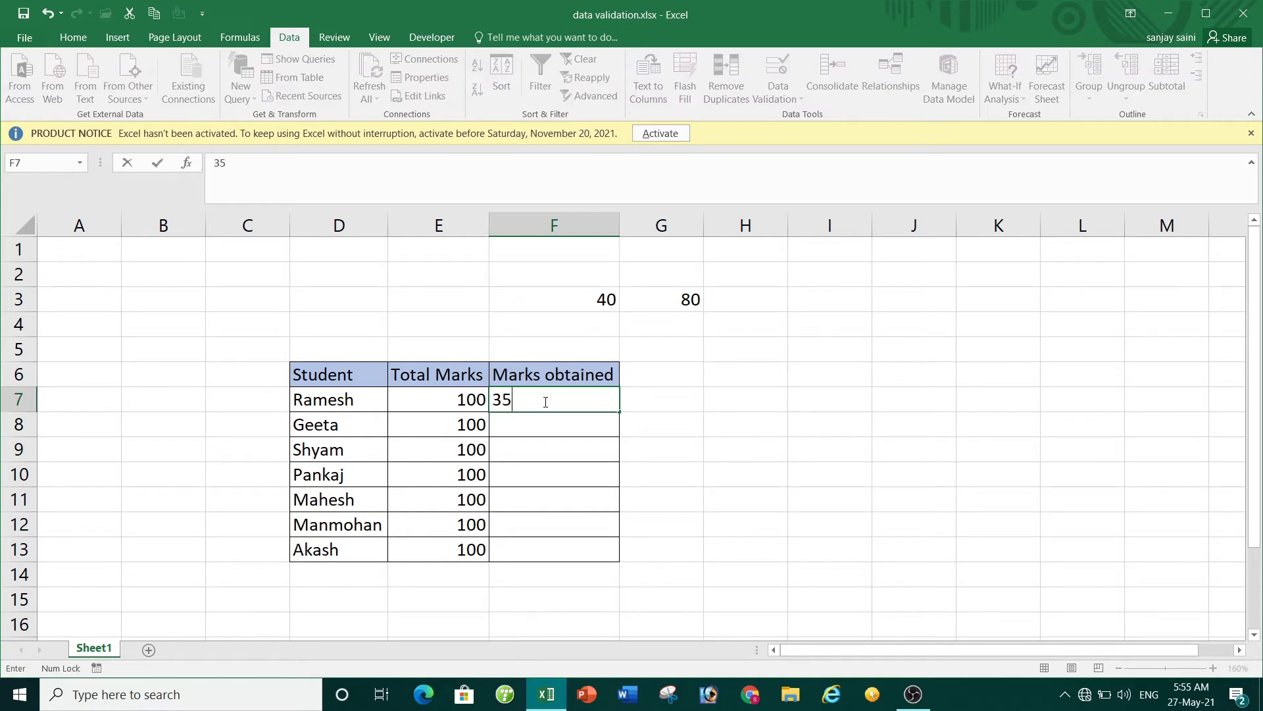
key(Return)
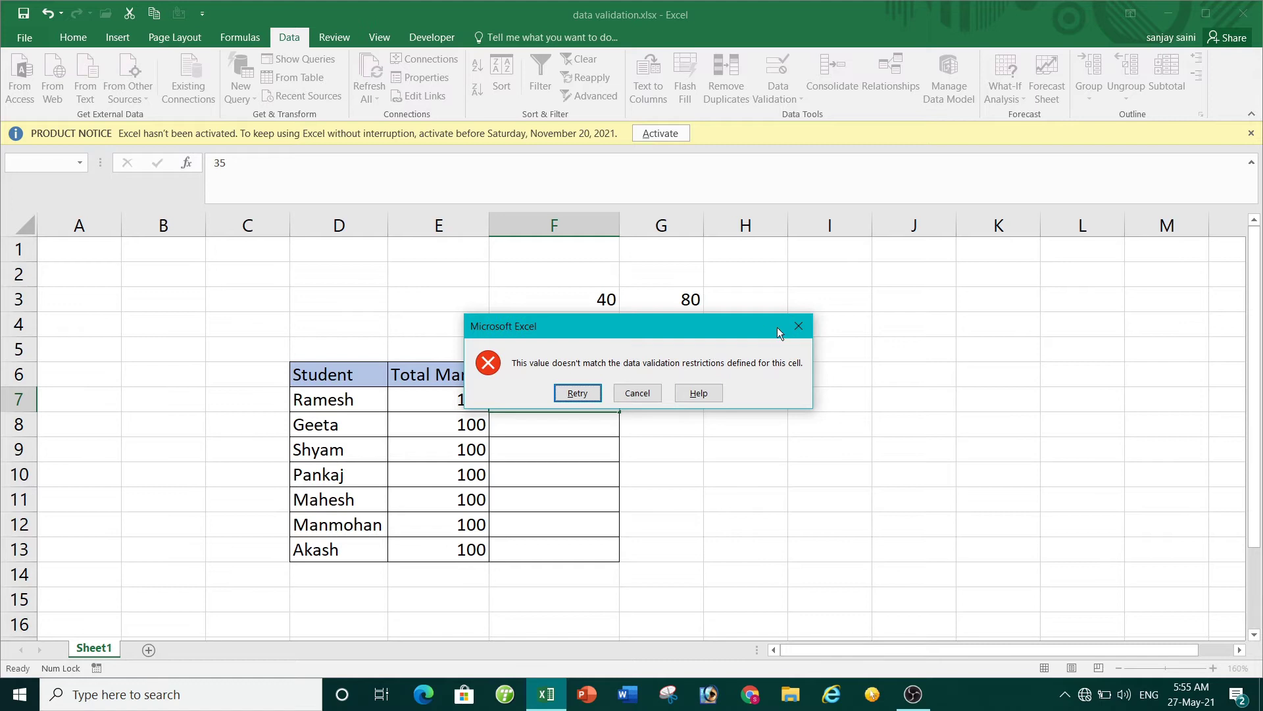
click(798, 326)
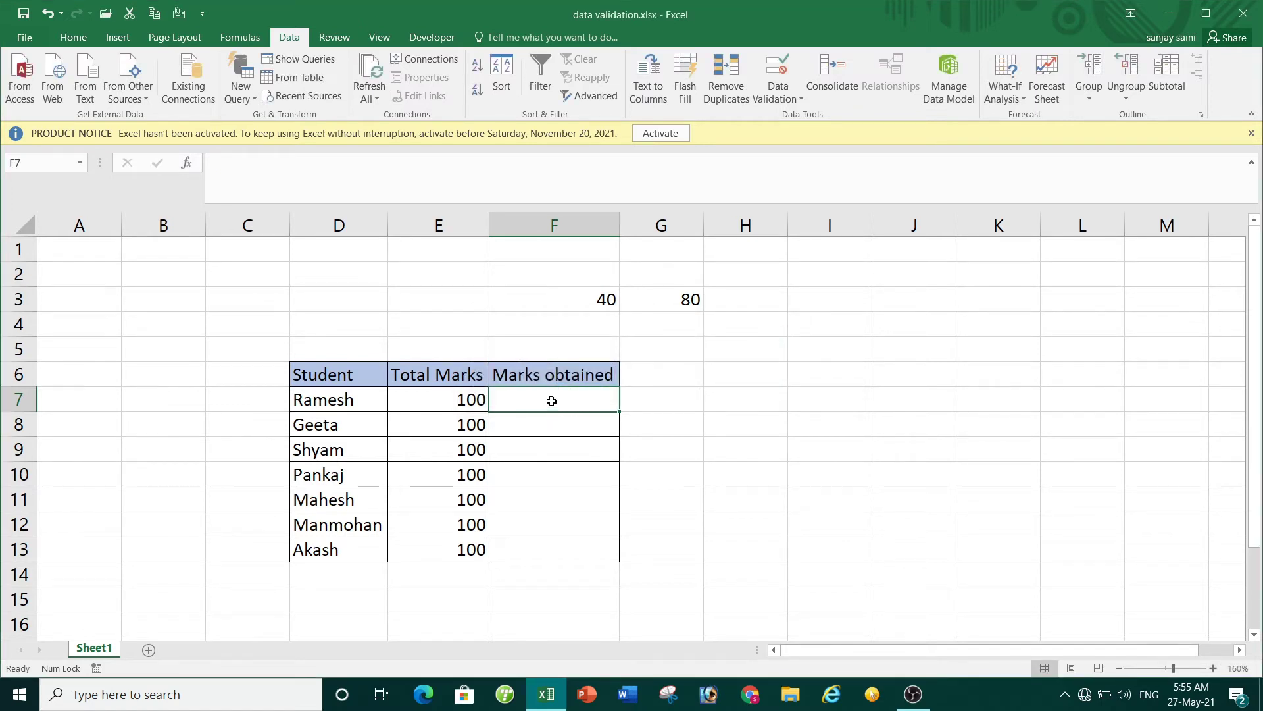
text(85)
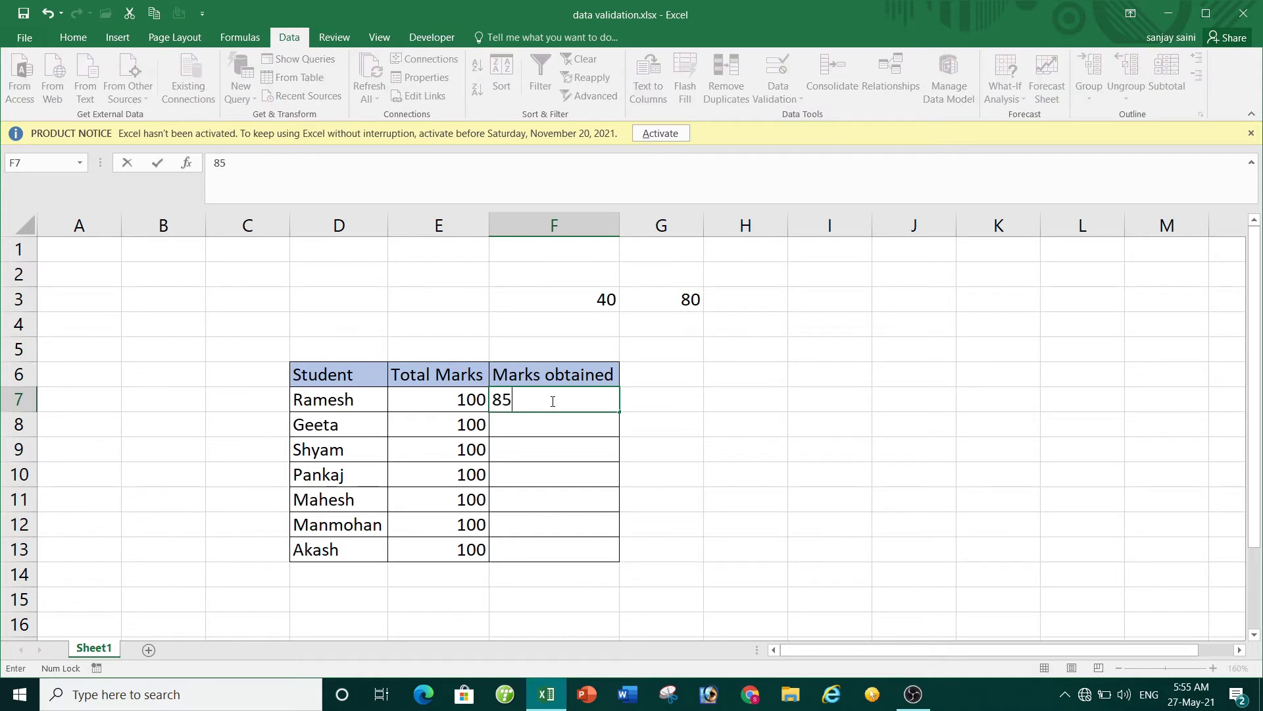
key(Return)
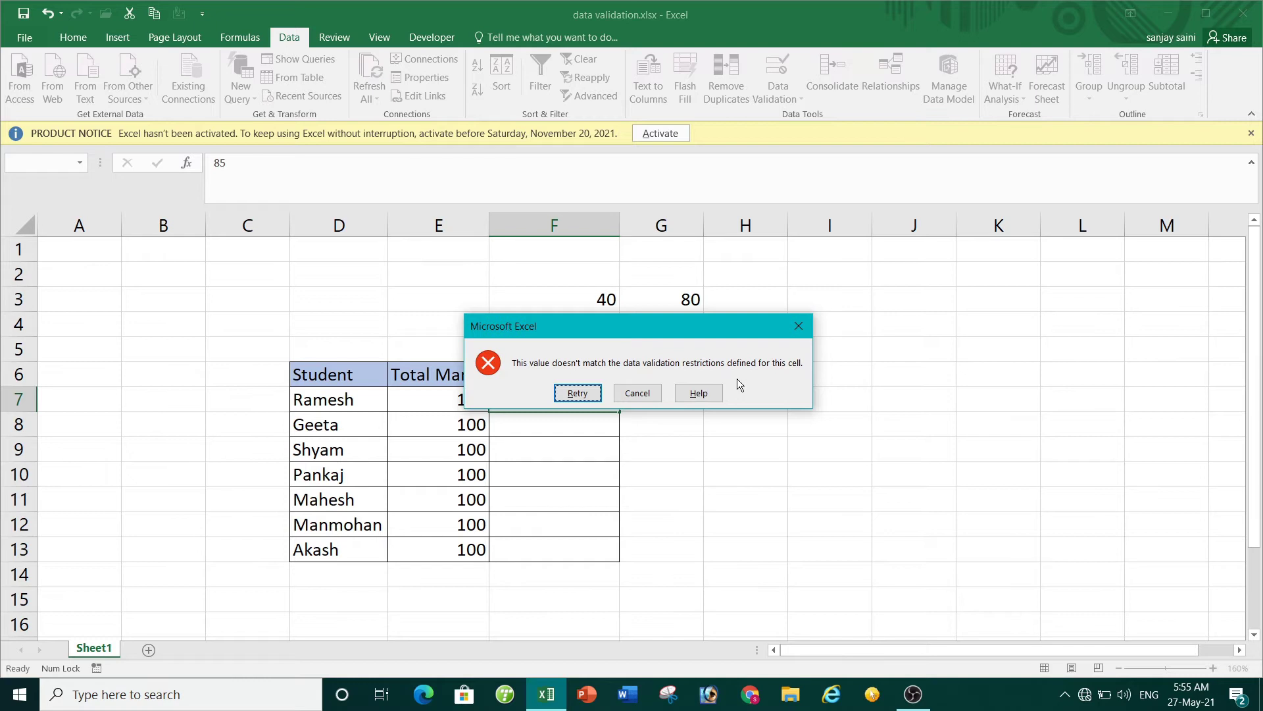
click(798, 326)
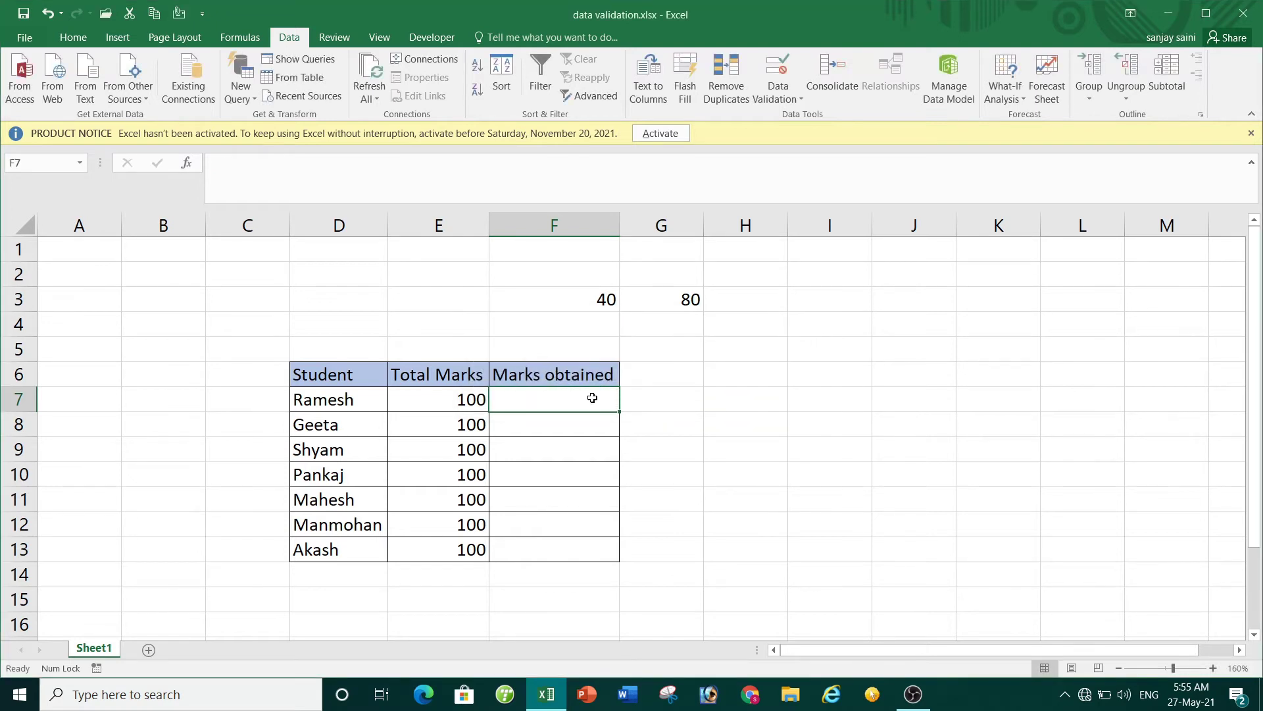
- Enter the marks 45, 75 and 50 in cells F7 to F9
text(45)
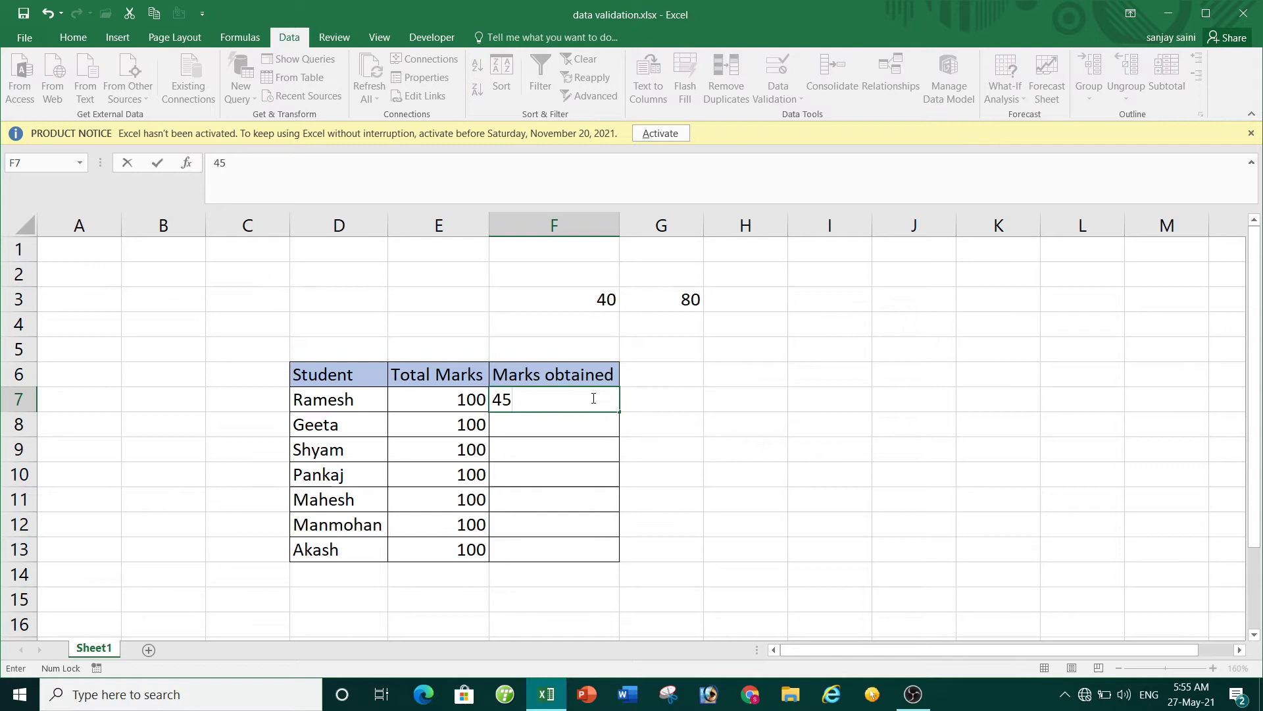
key(Return)
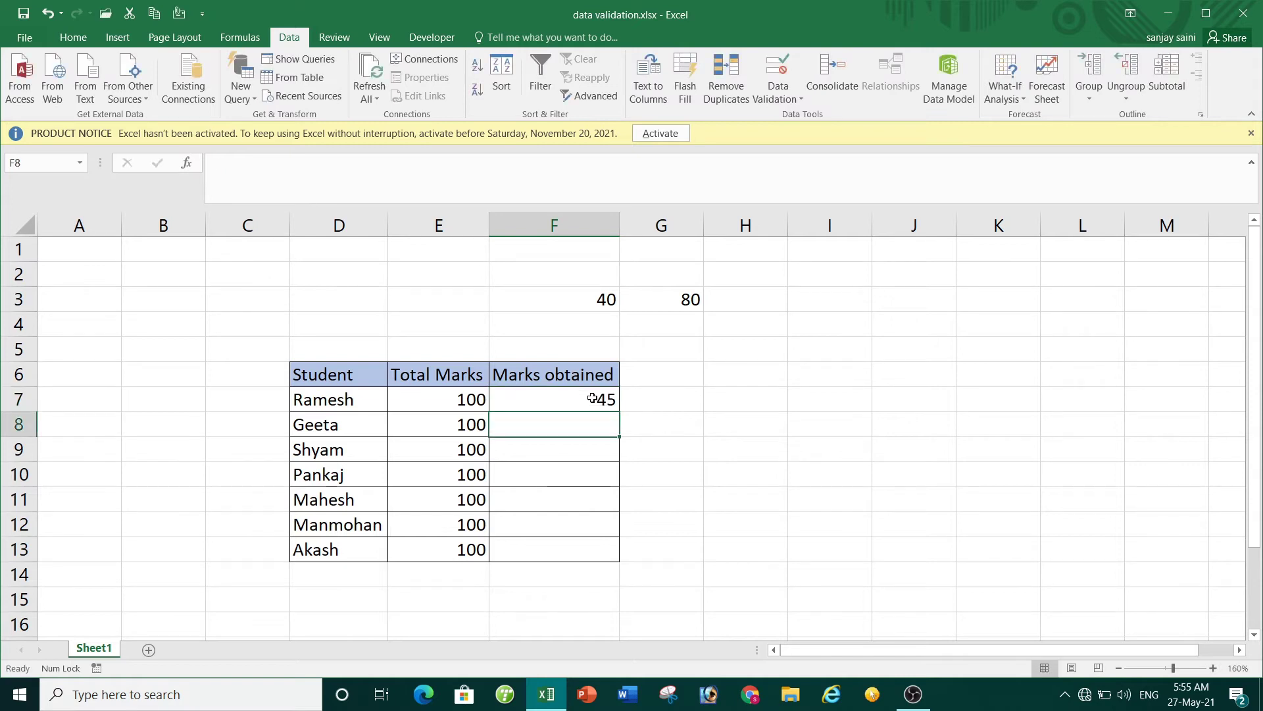
text(75)
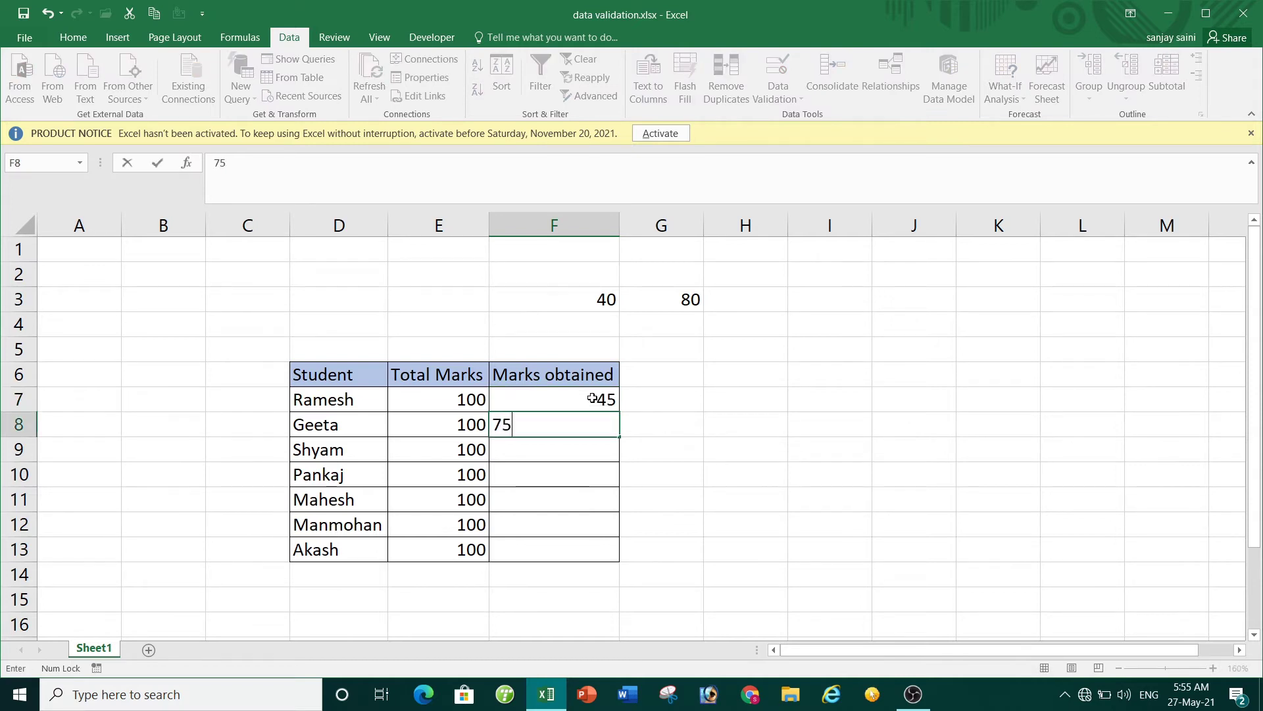
key(Return)
text(50)
key(Return)
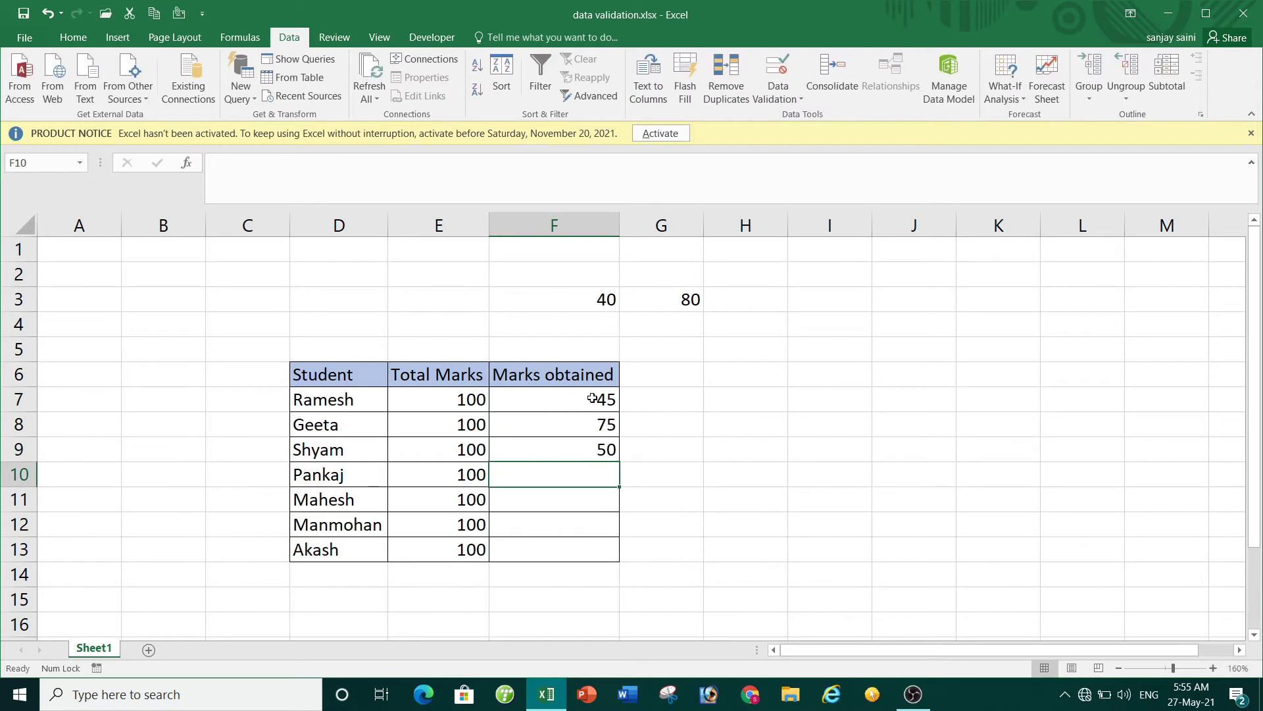
- Enter the marks 65 in cell F10 and 69 in cell F11
drag(592, 398, 596, 450)
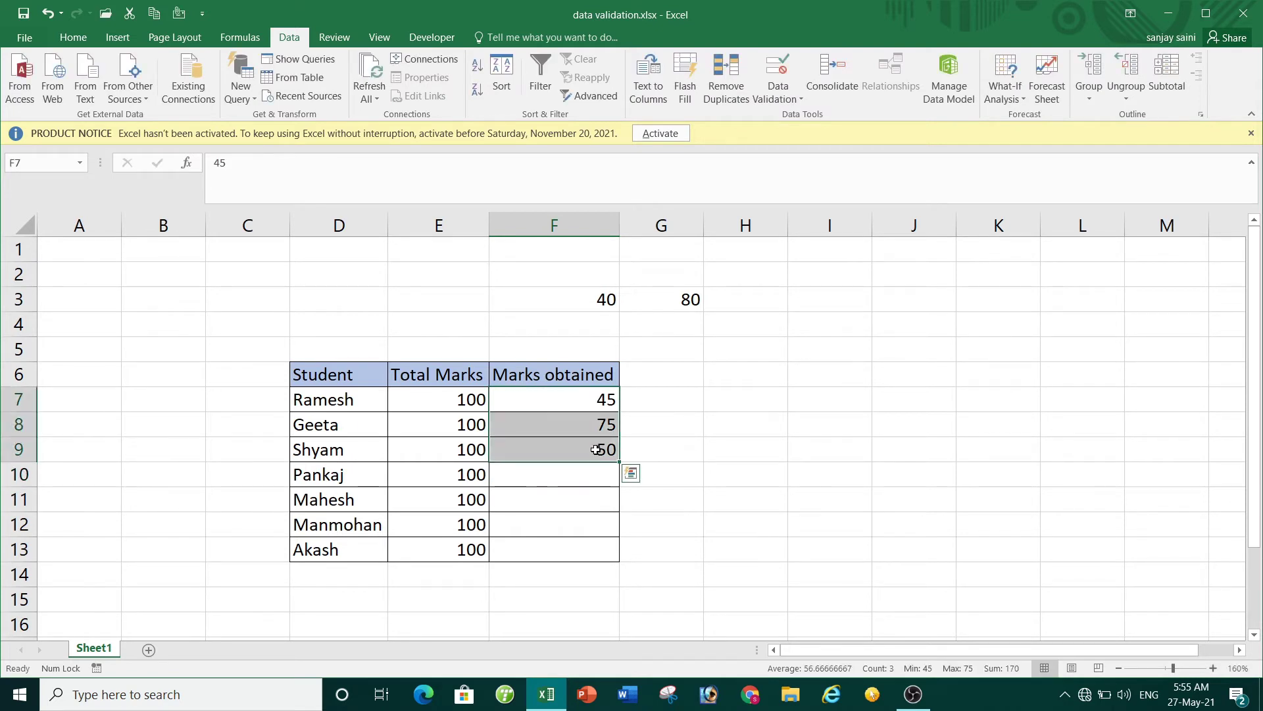
click(596, 449)
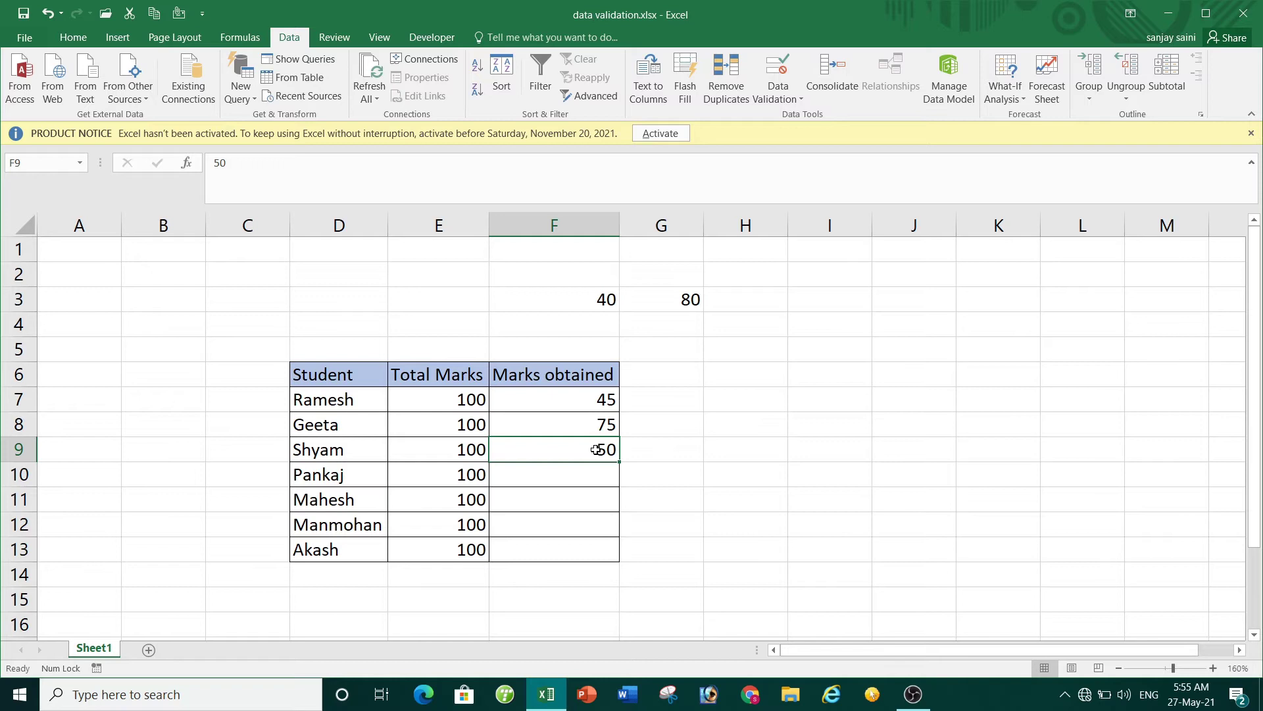
click(595, 464)
text(65)
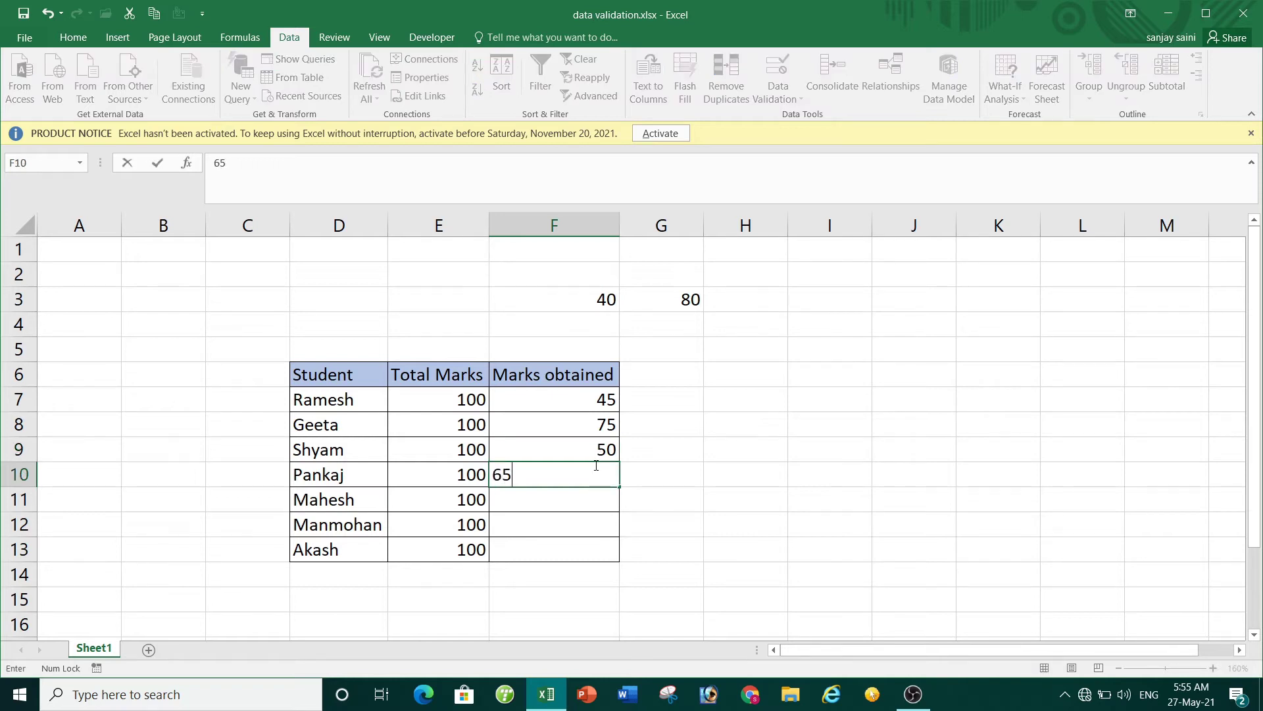
key(Return)
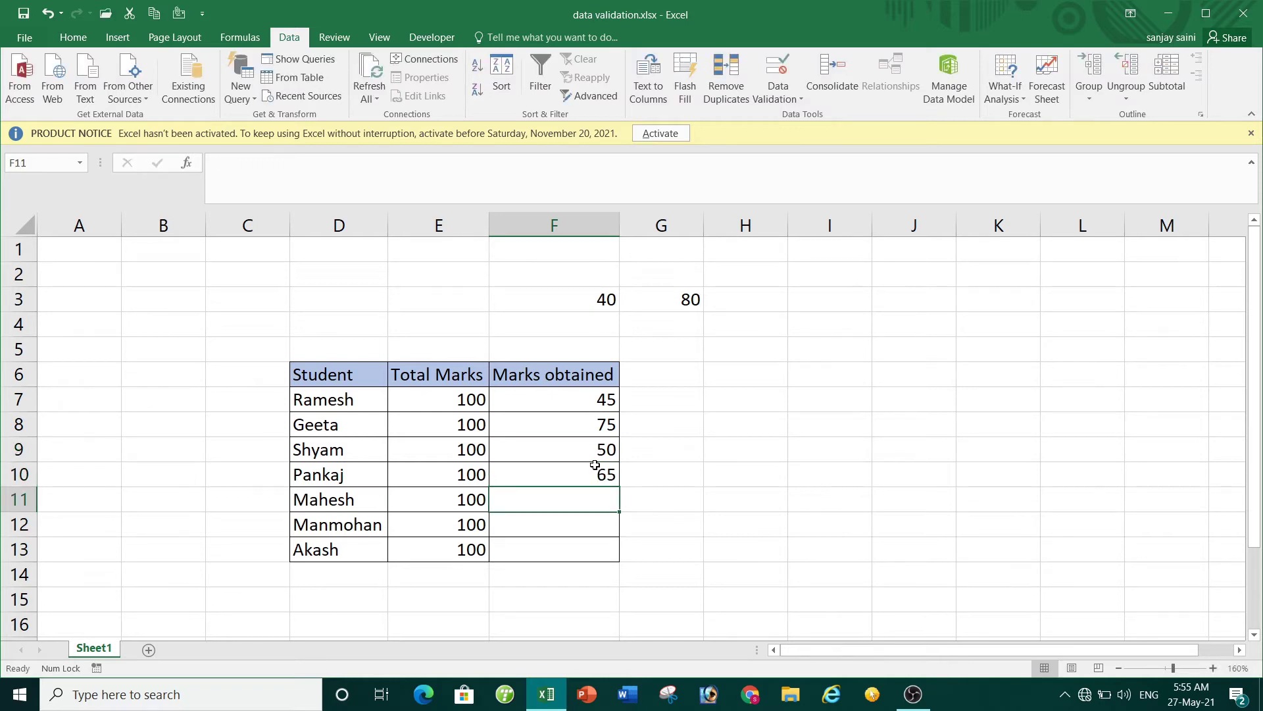
text(69)
key(Return)
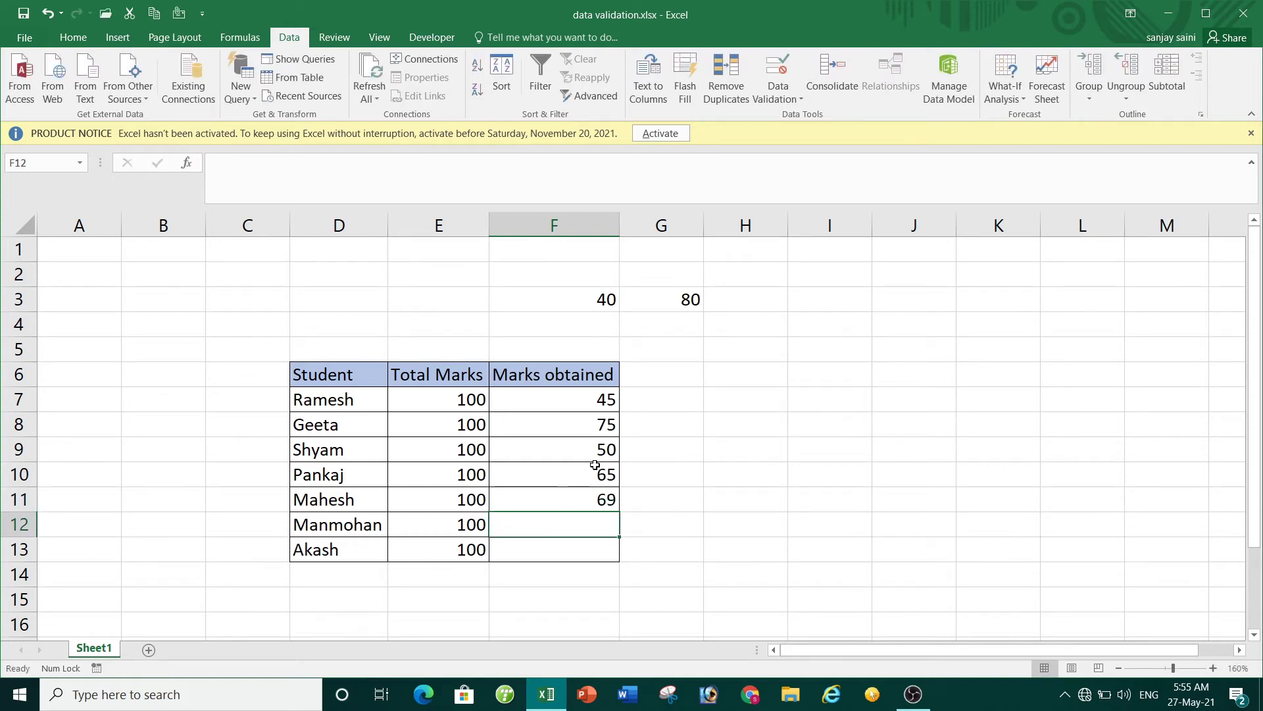
- Enter the marks 74 in cell F12 and 59 in cell F13
text(74)
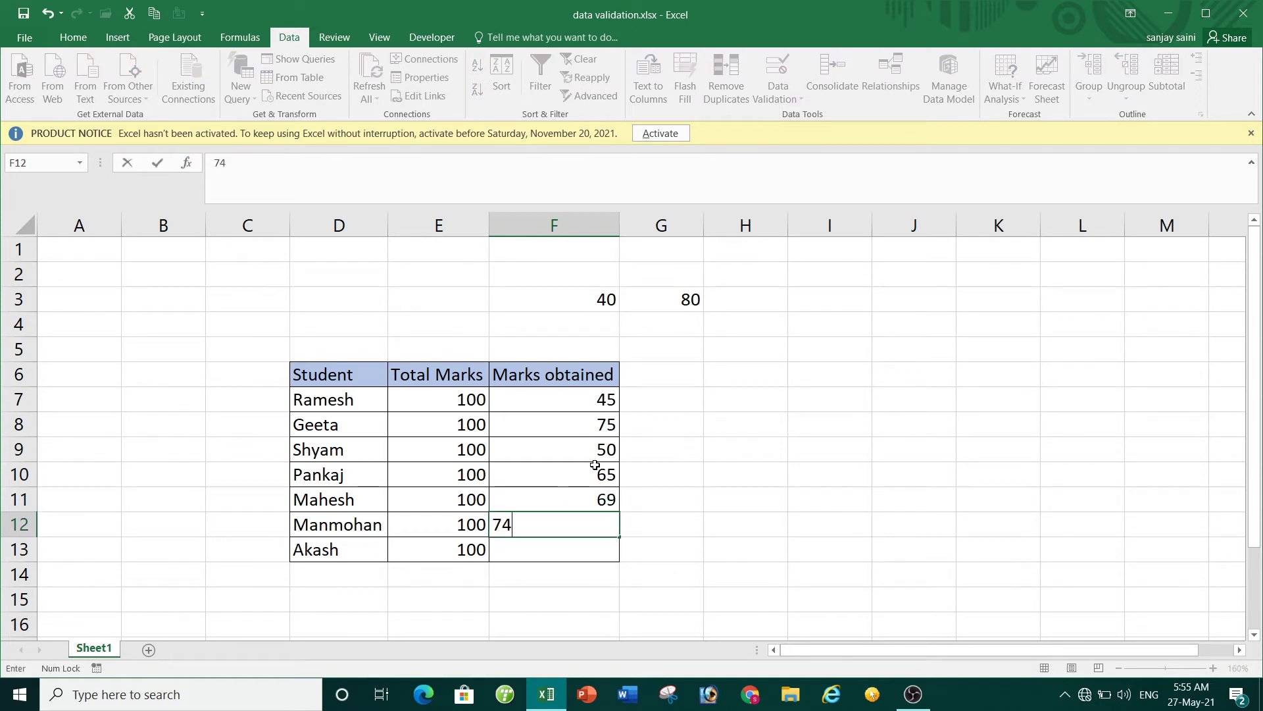
key(Return)
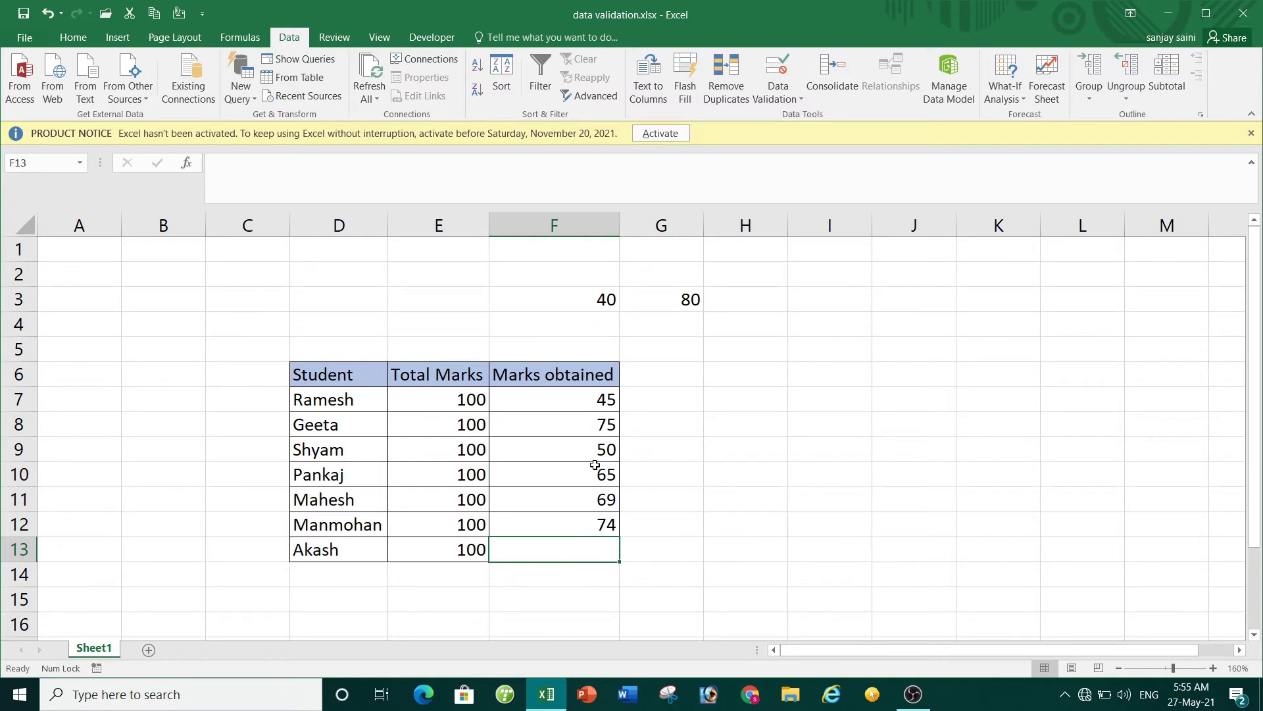
text(59)
key(Return)
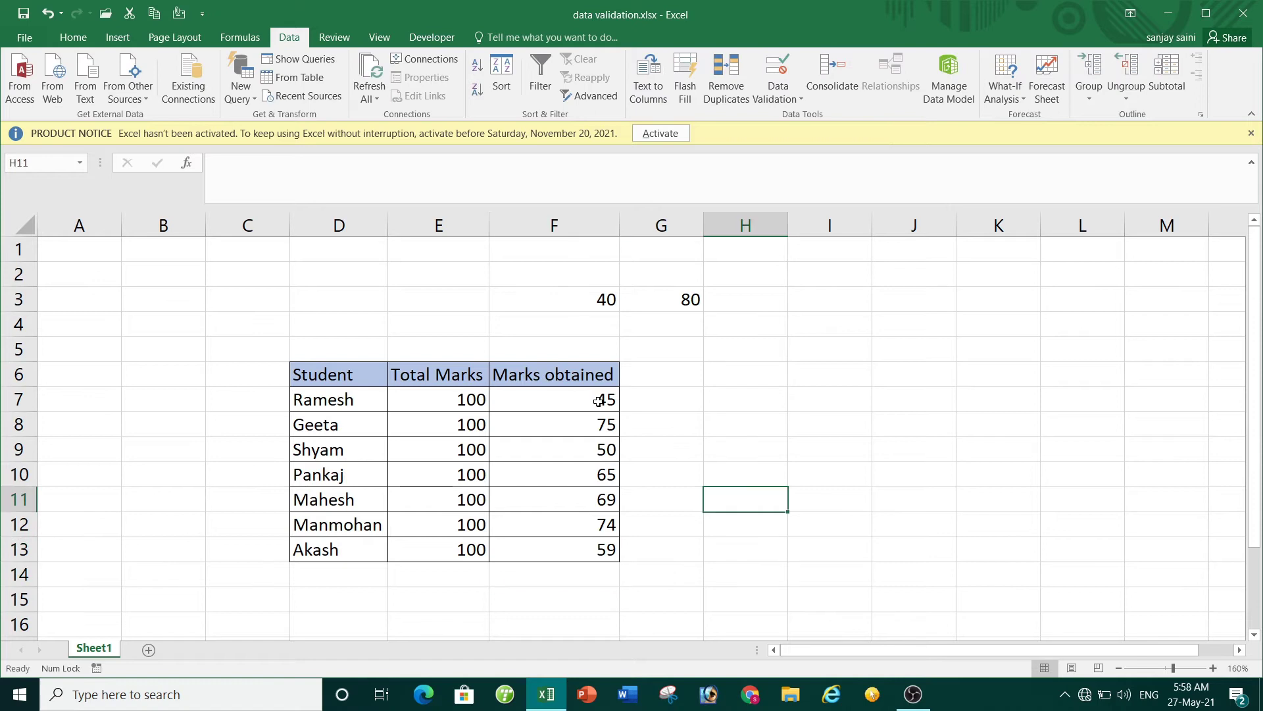
- Test the whole-number rule by trying the mark 50.5 in cell F9, discarding the entry
click(598, 402)
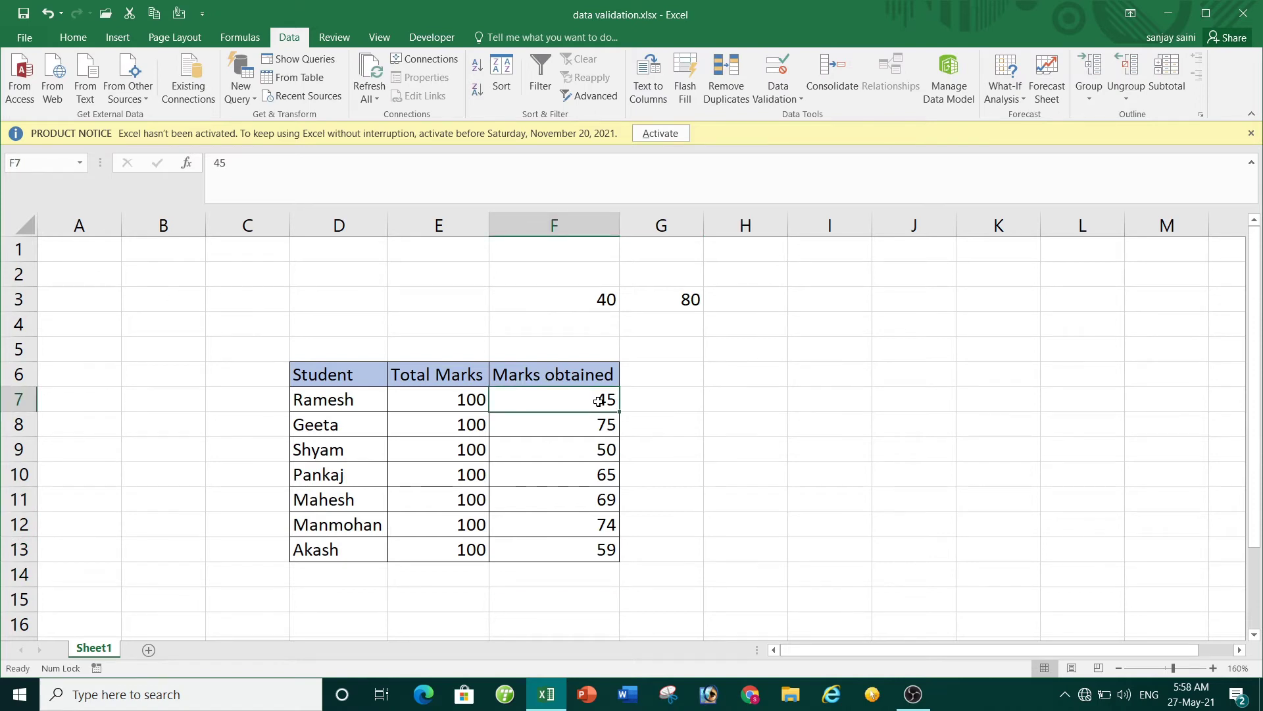
click(568, 448)
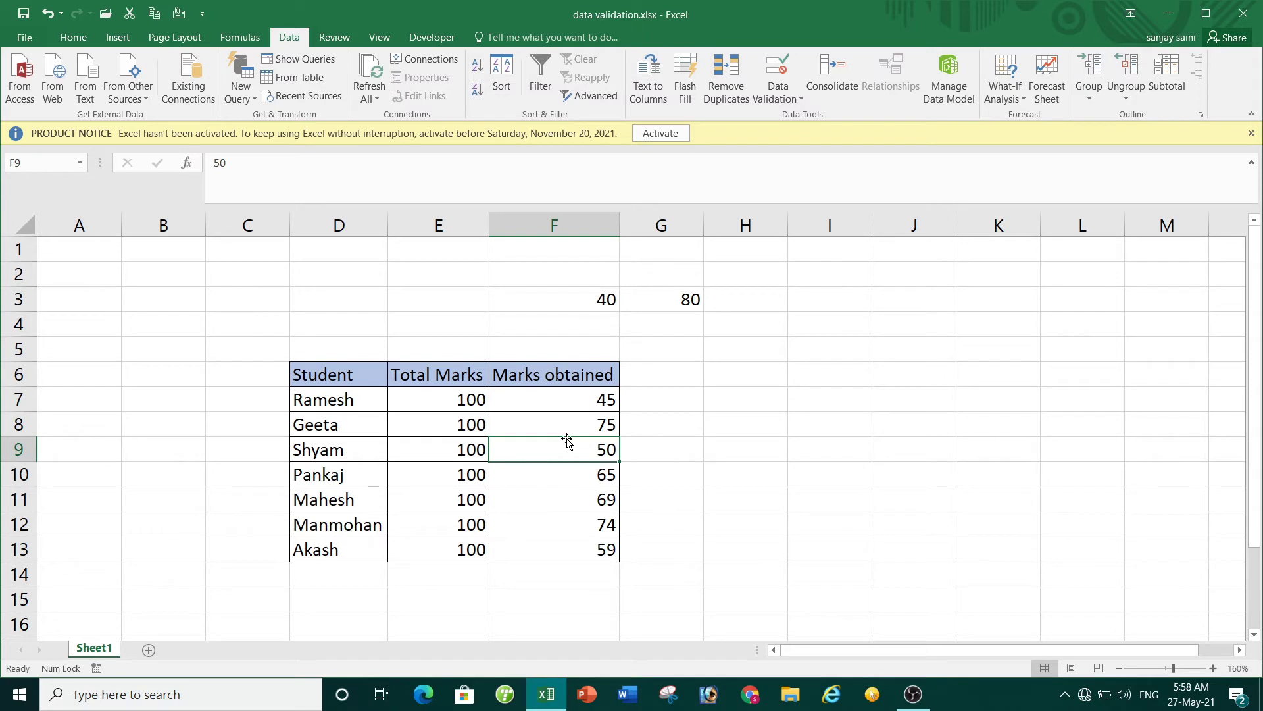
double_click(566, 448)
text(.5)
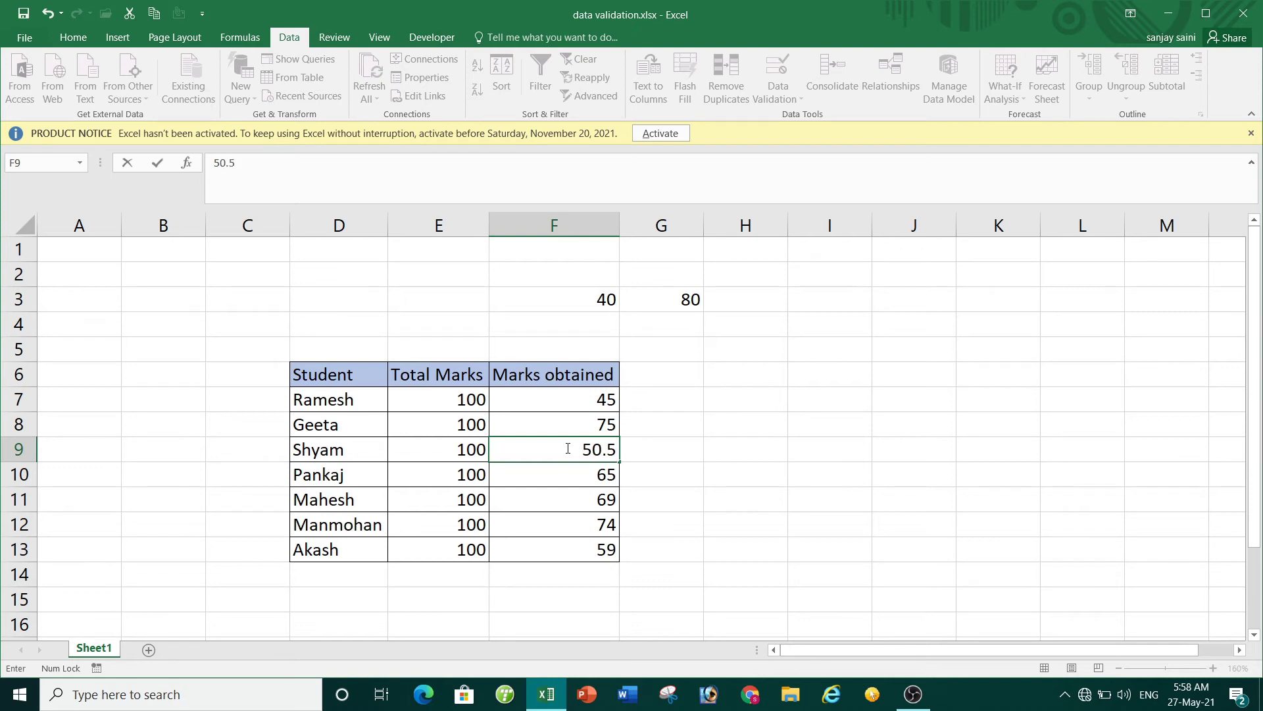
key(Return)
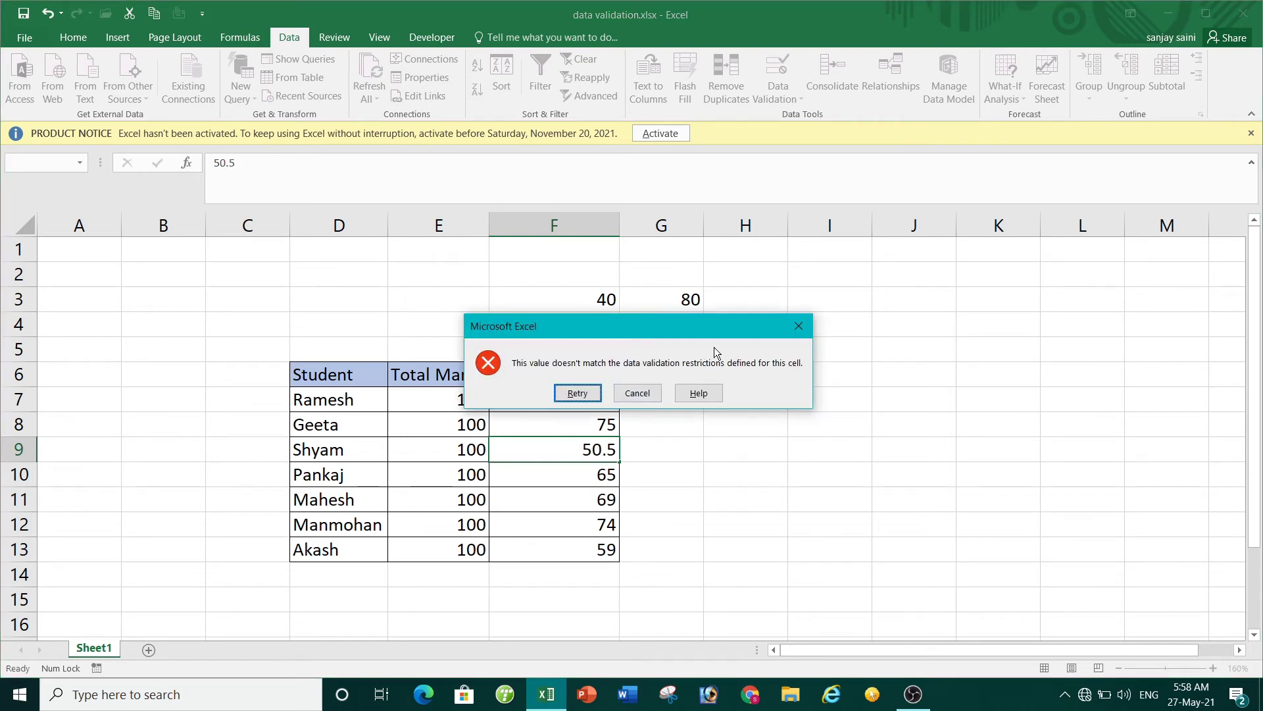
click(793, 331)
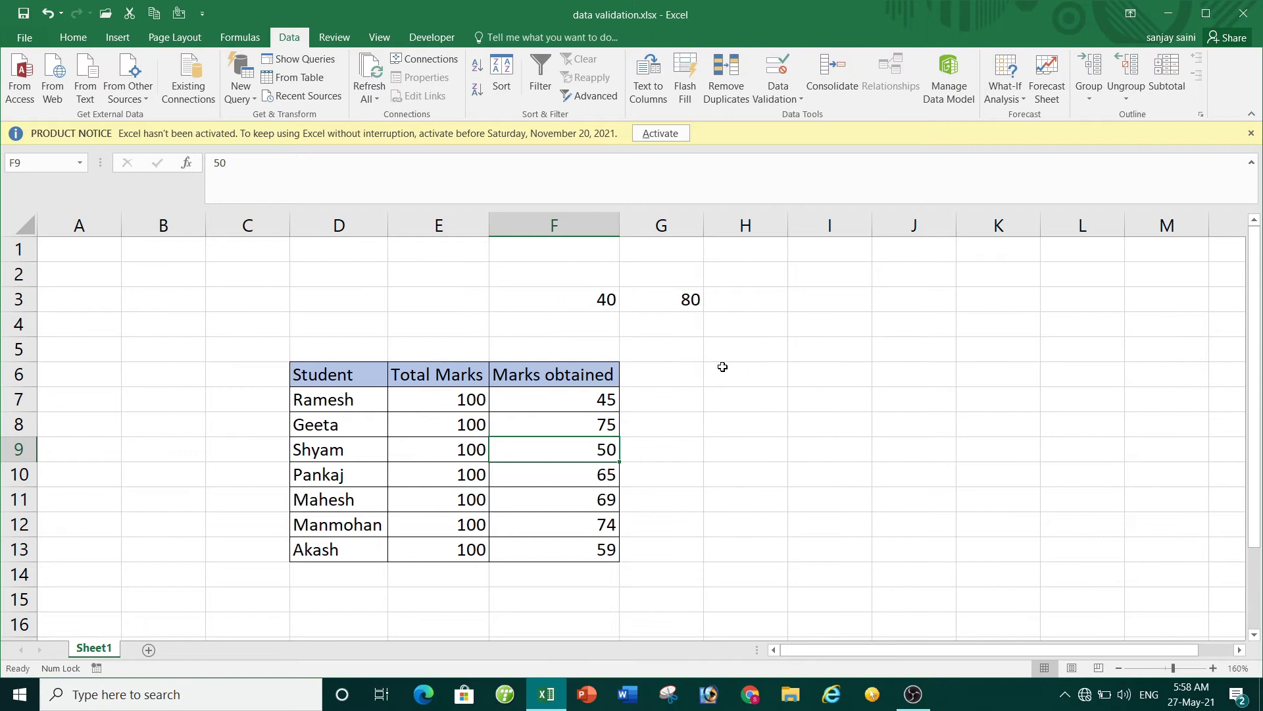
- Change the data validation of cells F7:F13 to allow Decimal values and apply the rule
drag(597, 392, 603, 549)
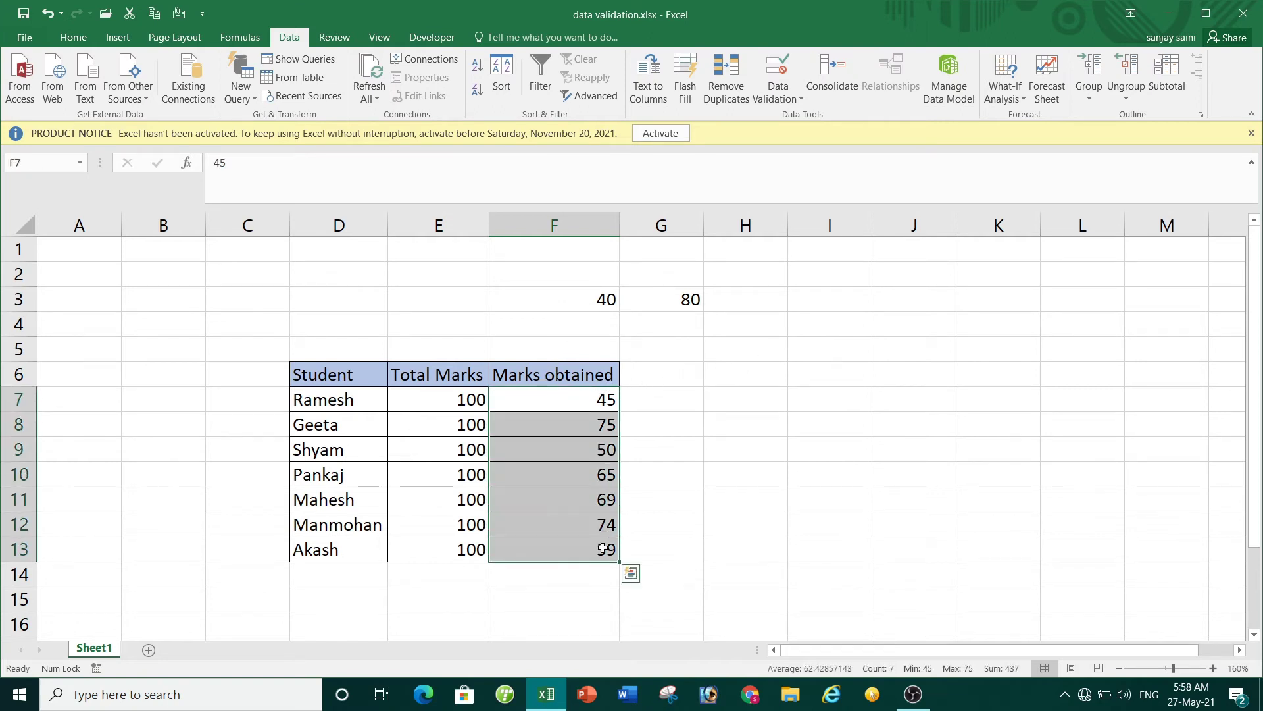
click(781, 98)
click(800, 118)
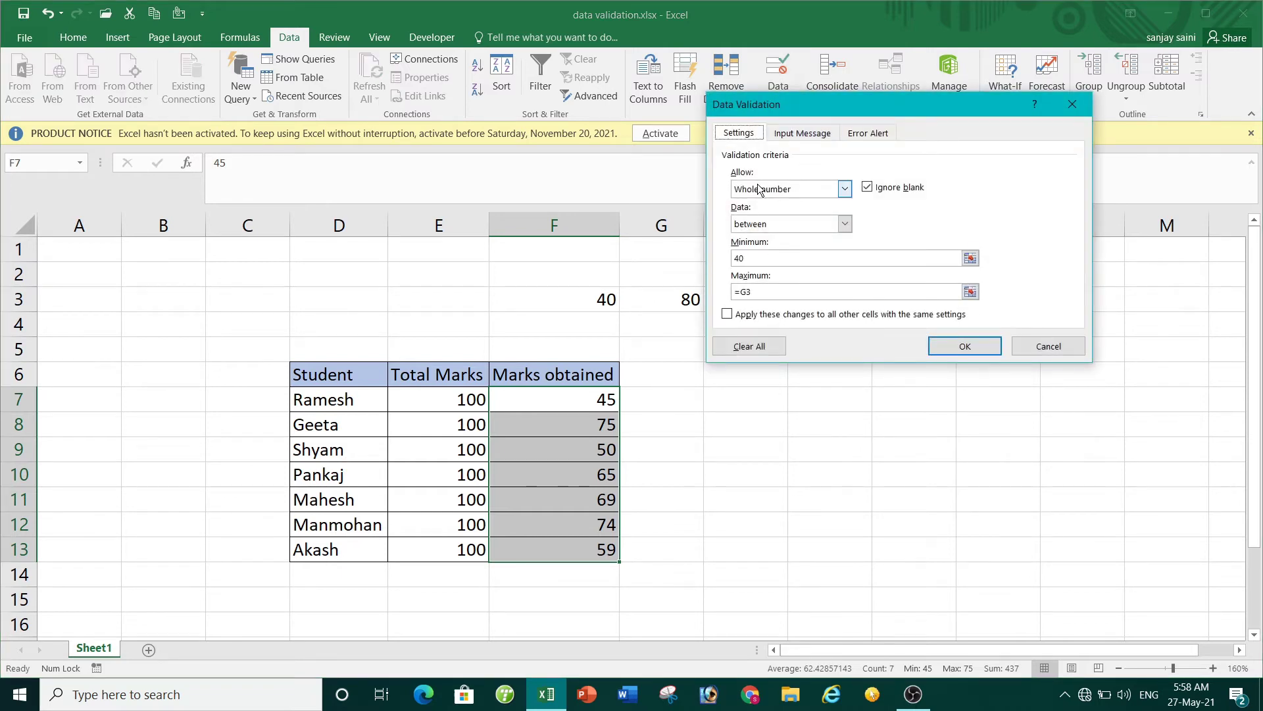
click(805, 190)
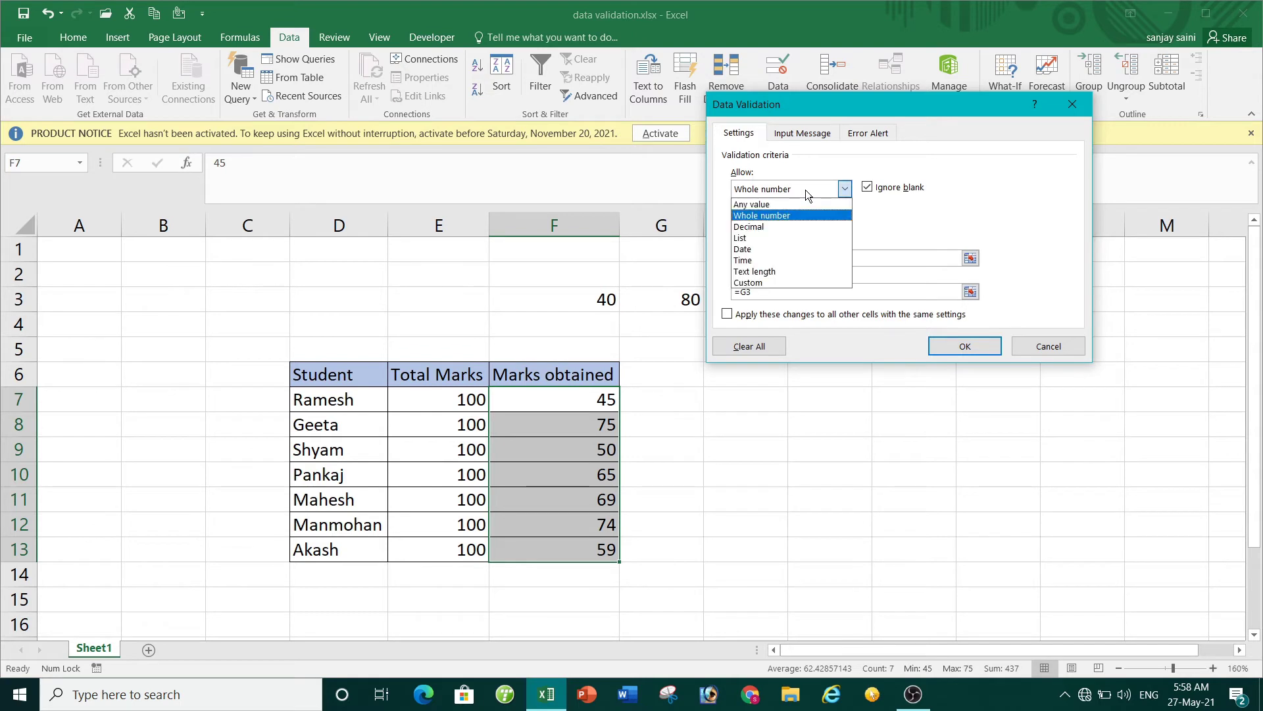
click(774, 227)
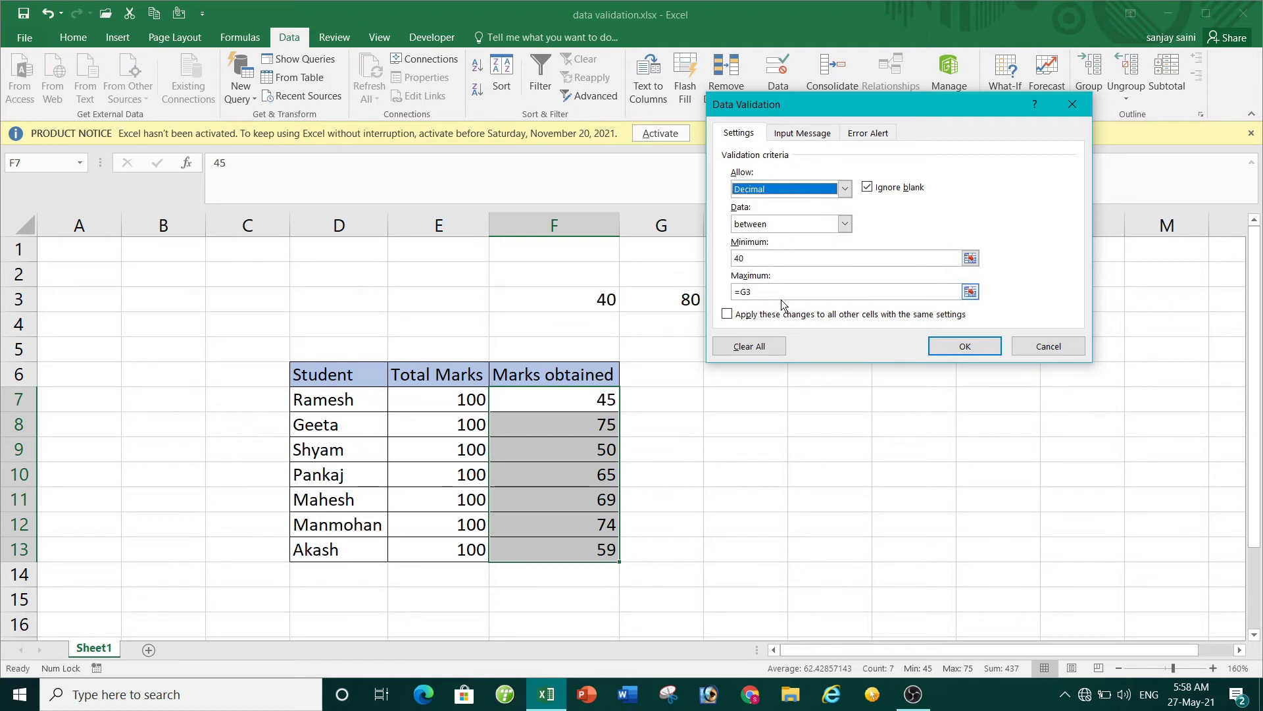
click(948, 346)
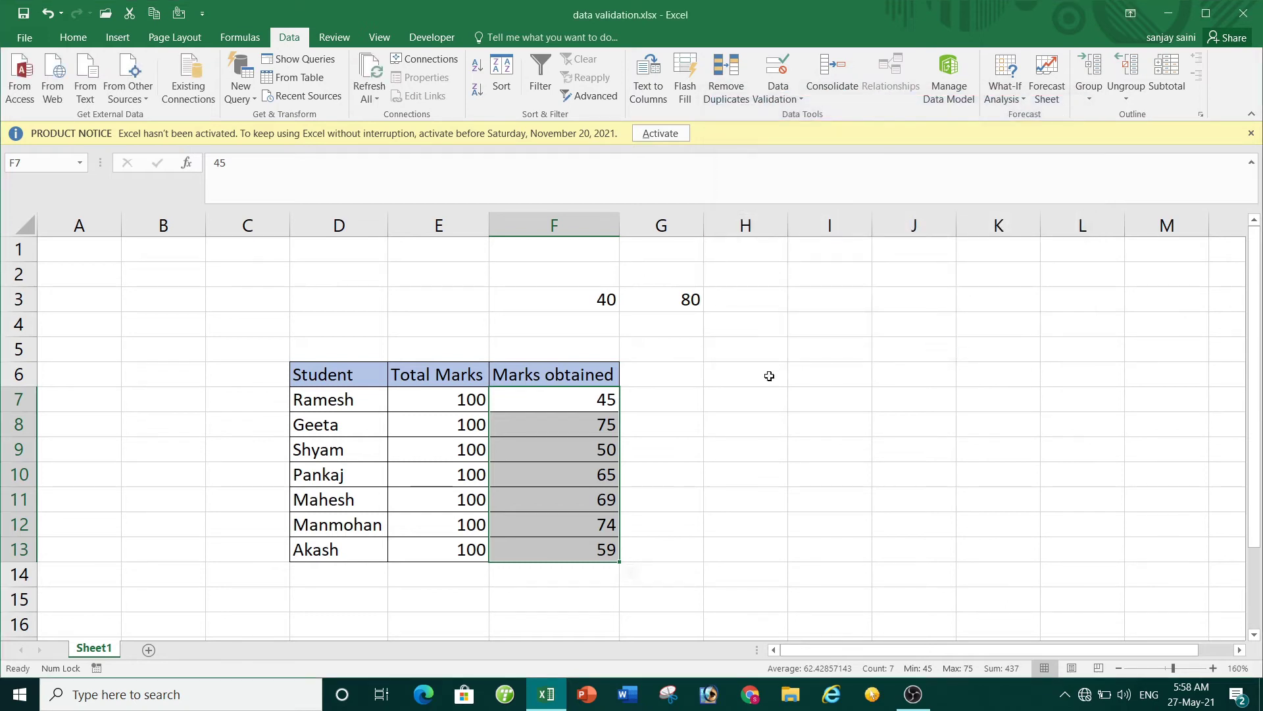
- Enter the decimal marks 50.5 in cell F9 and 65.5 in cell F10
click(589, 447)
text(50.5)
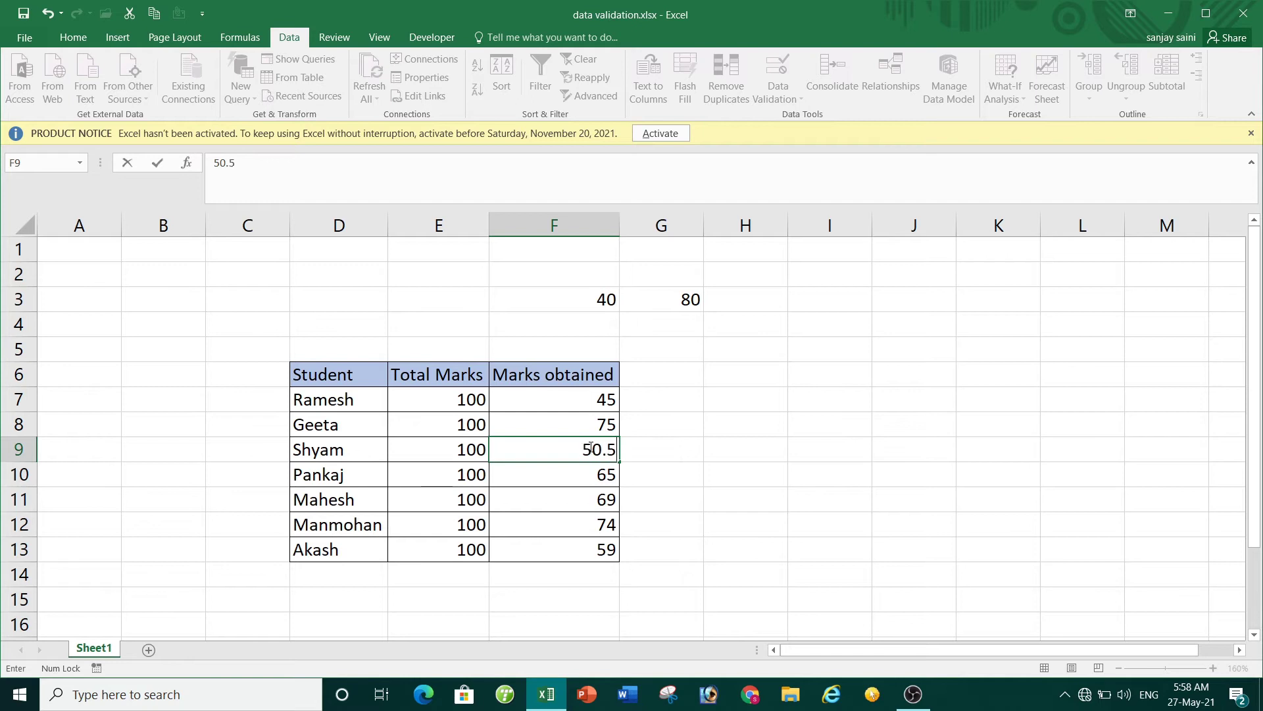
key(Return)
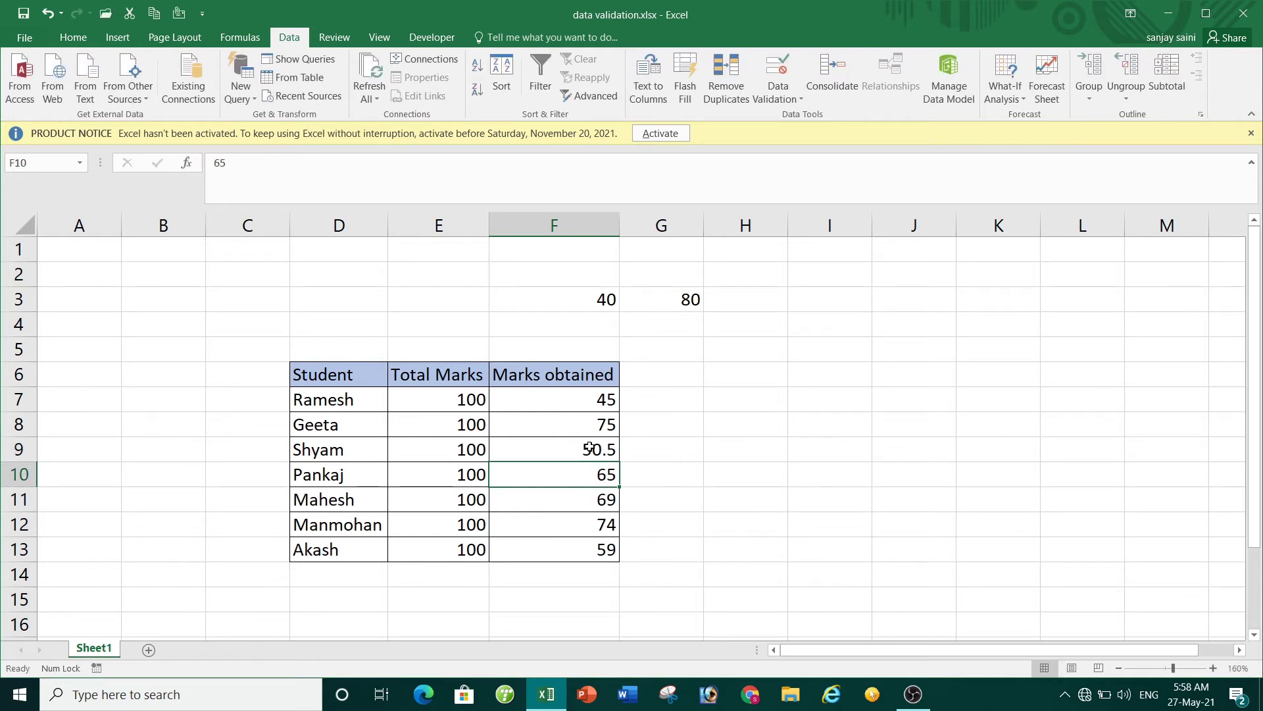
text(6)
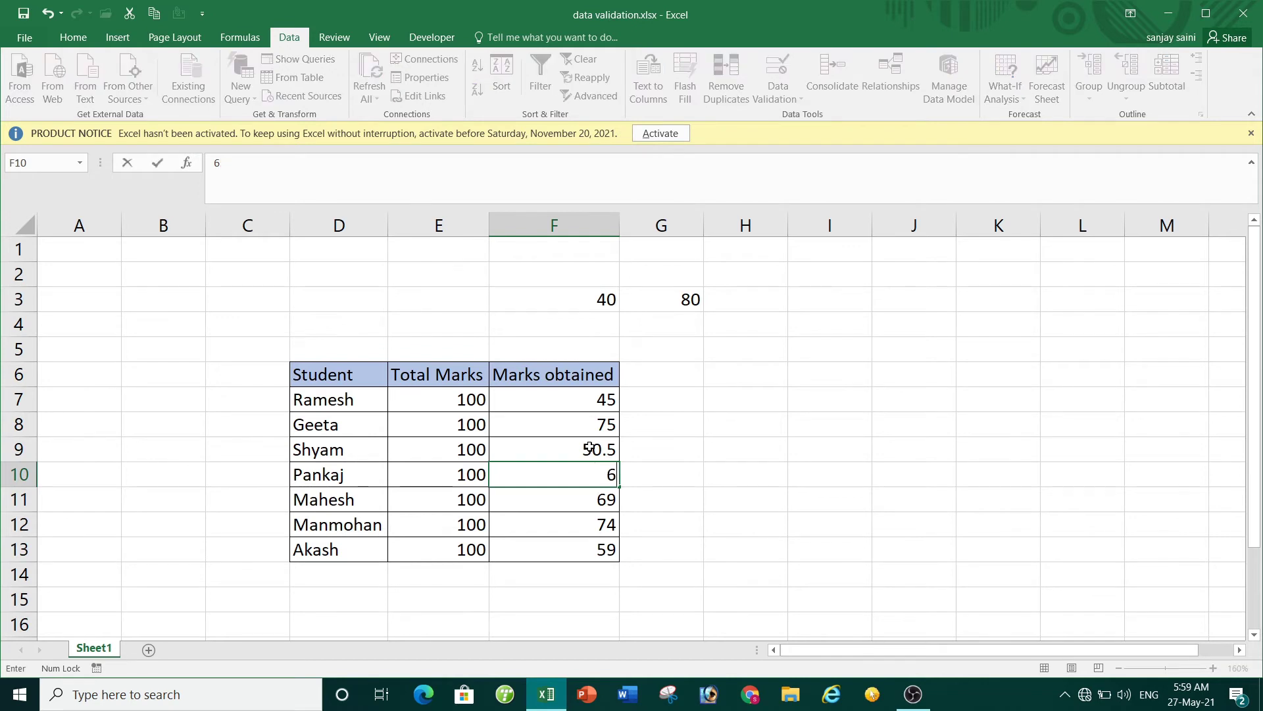
text(5.5)
key(Return)
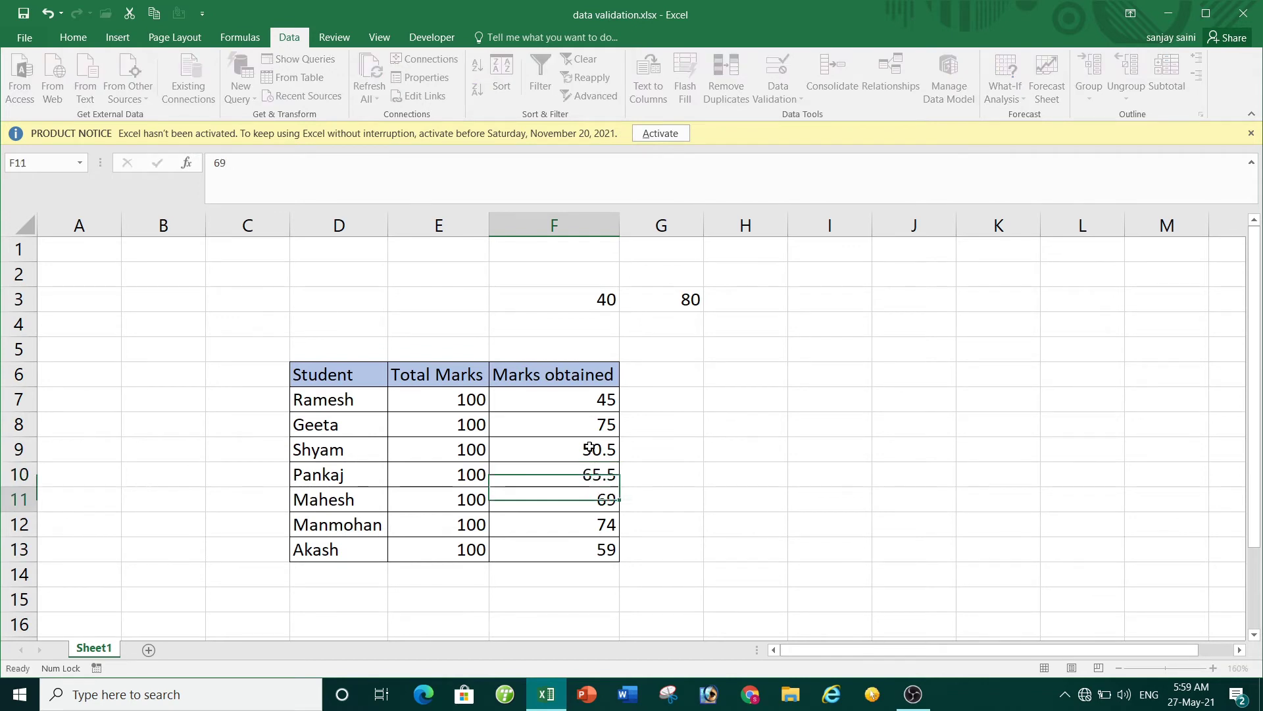
- Change the validation rule of cells F7:F13 to decimals greater than a minimum of 50 and apply it
drag(566, 401, 577, 550)
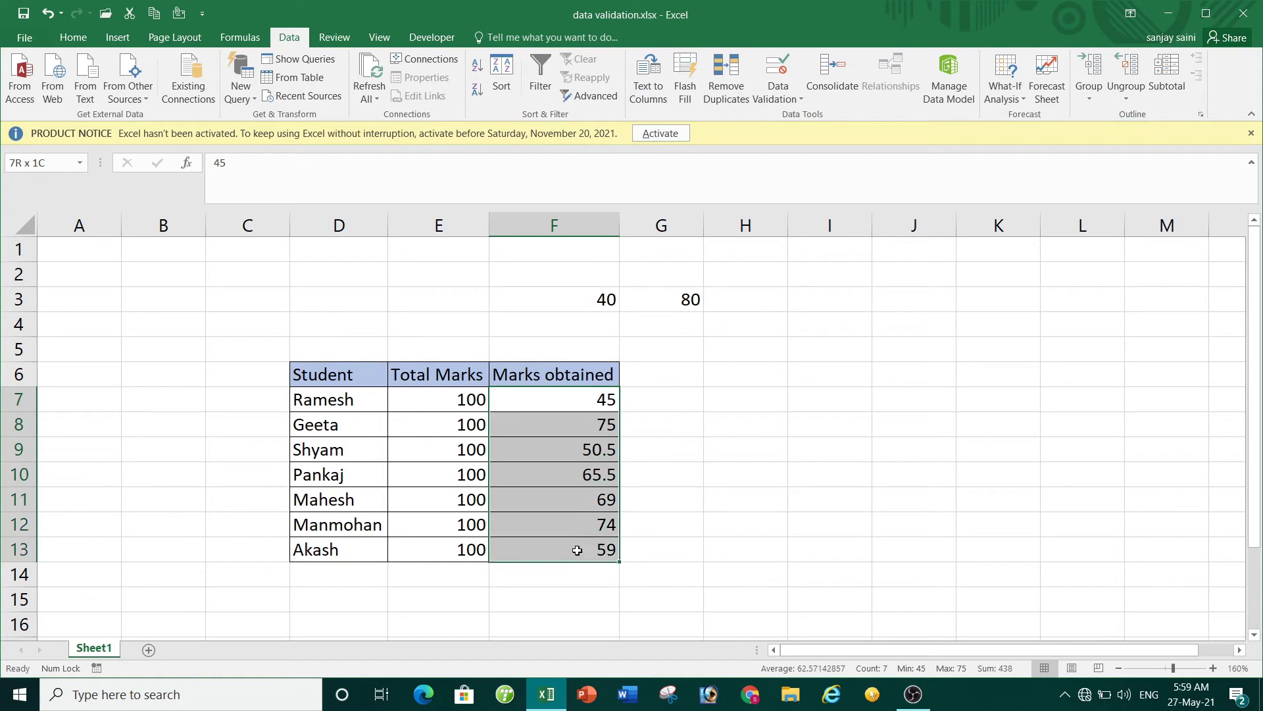
click(787, 94)
click(787, 120)
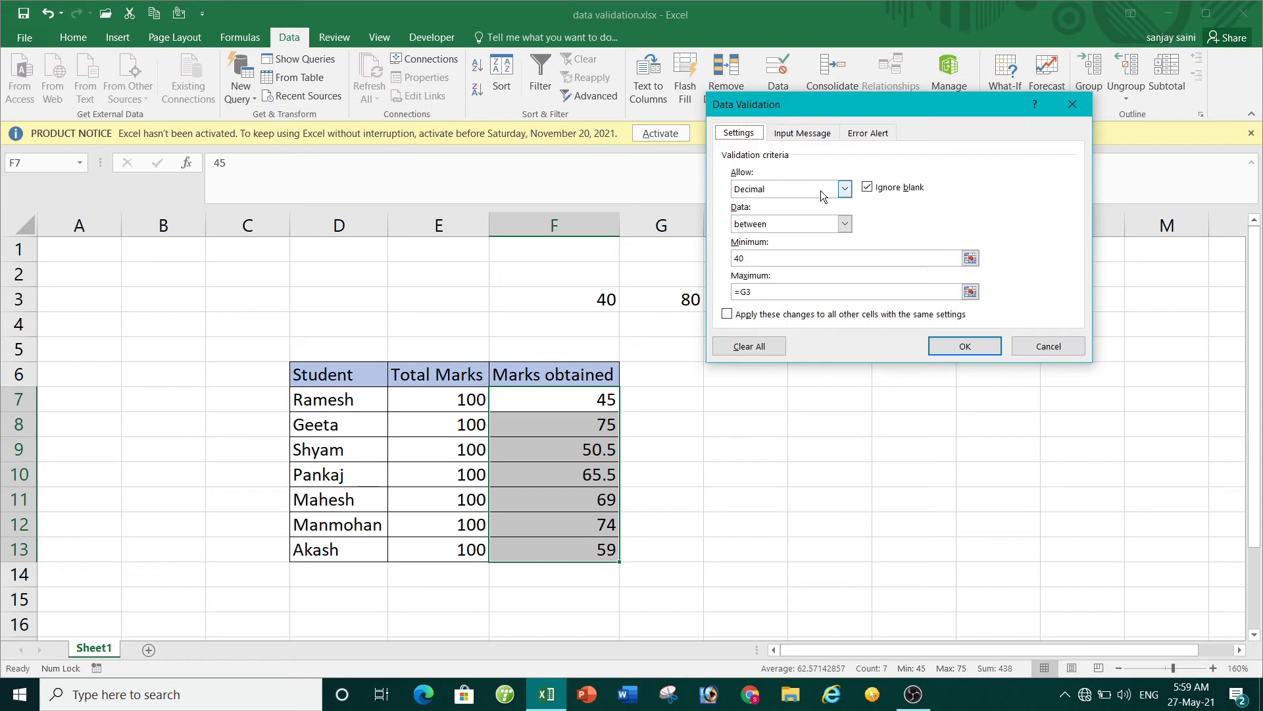
click(827, 224)
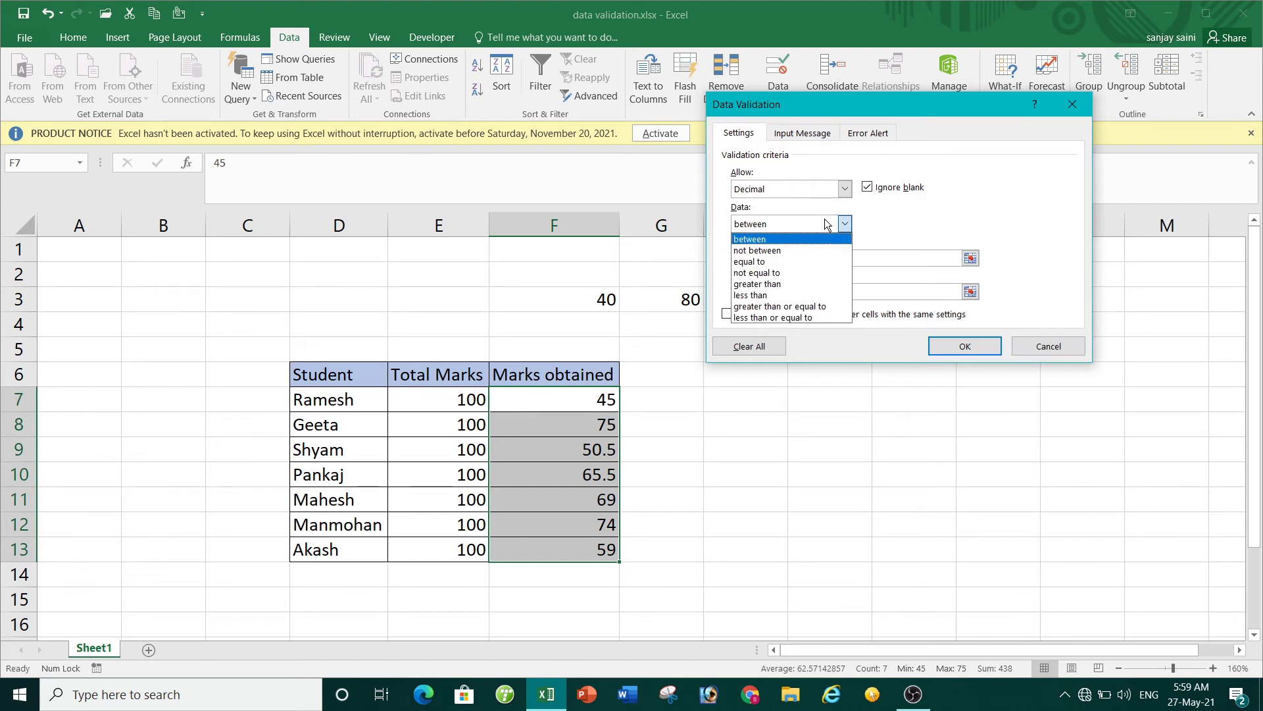
click(793, 283)
click(779, 256)
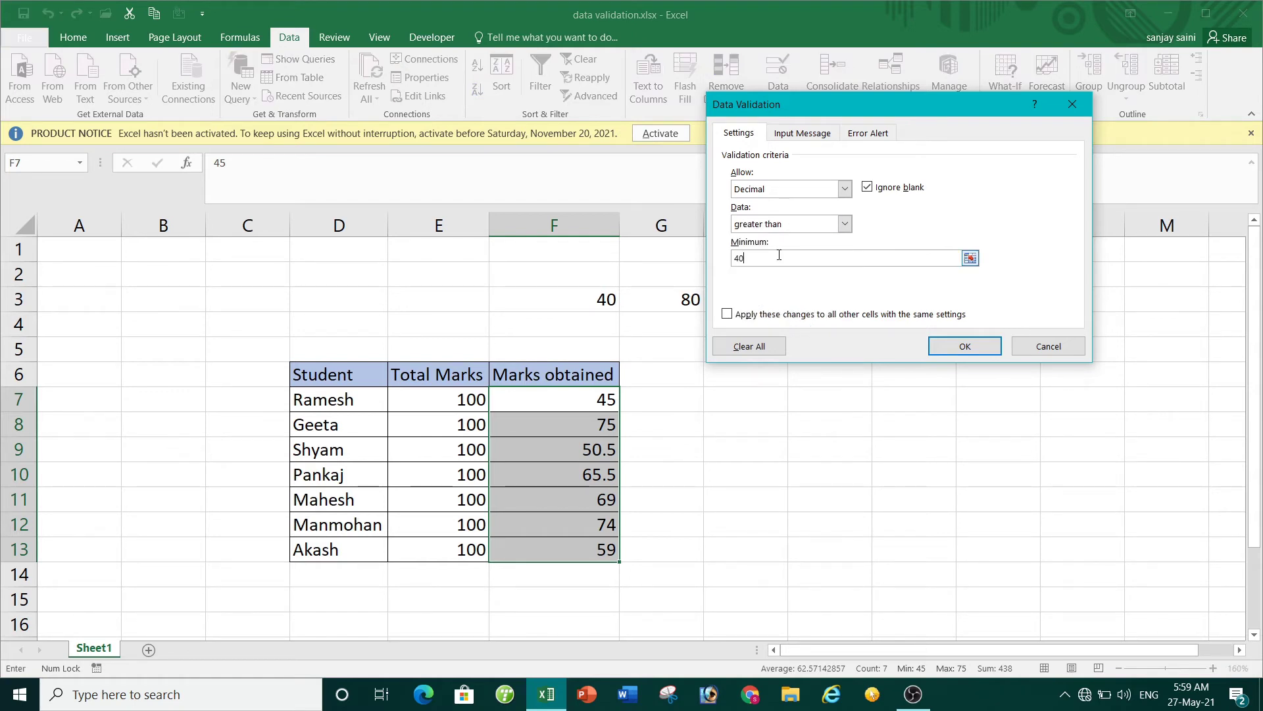
key(BackSpace)
key(BackSpace)
text(50)
click(965, 347)
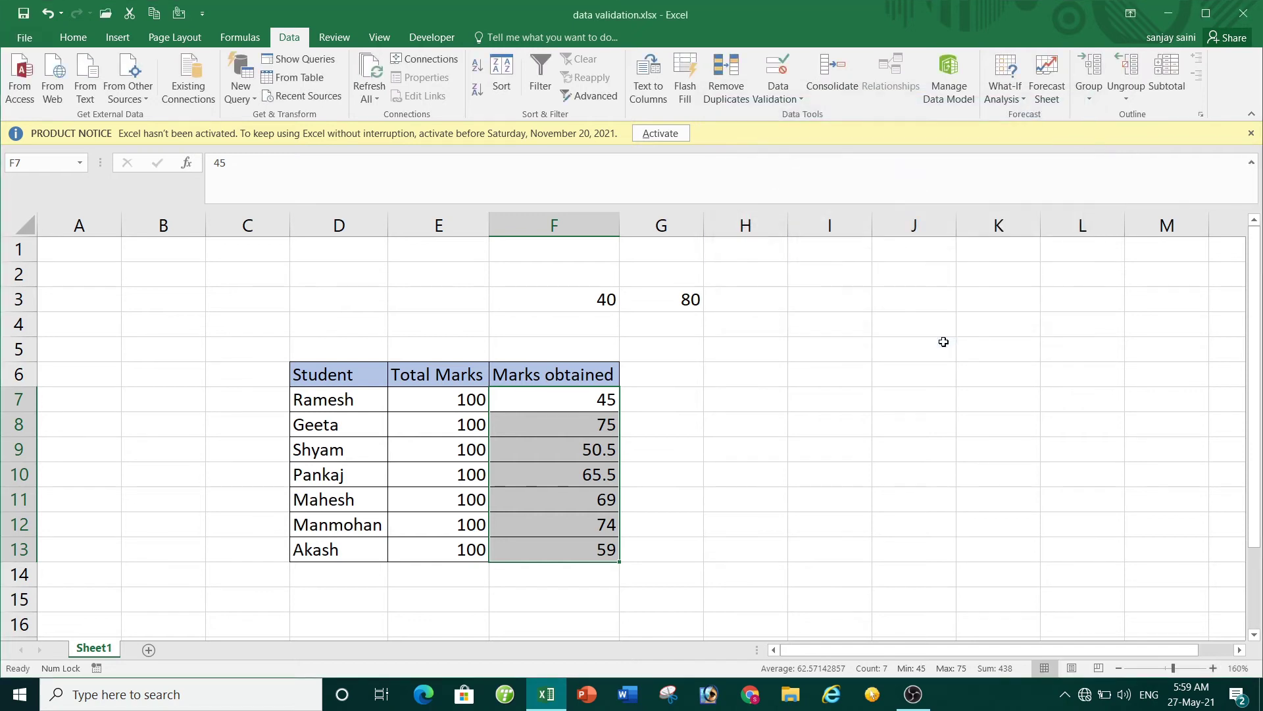
- Clear all marks from cells F7:F13 and enter the mark 55 in cell F7
click(588, 393)
drag(588, 393, 589, 542)
key(Delete)
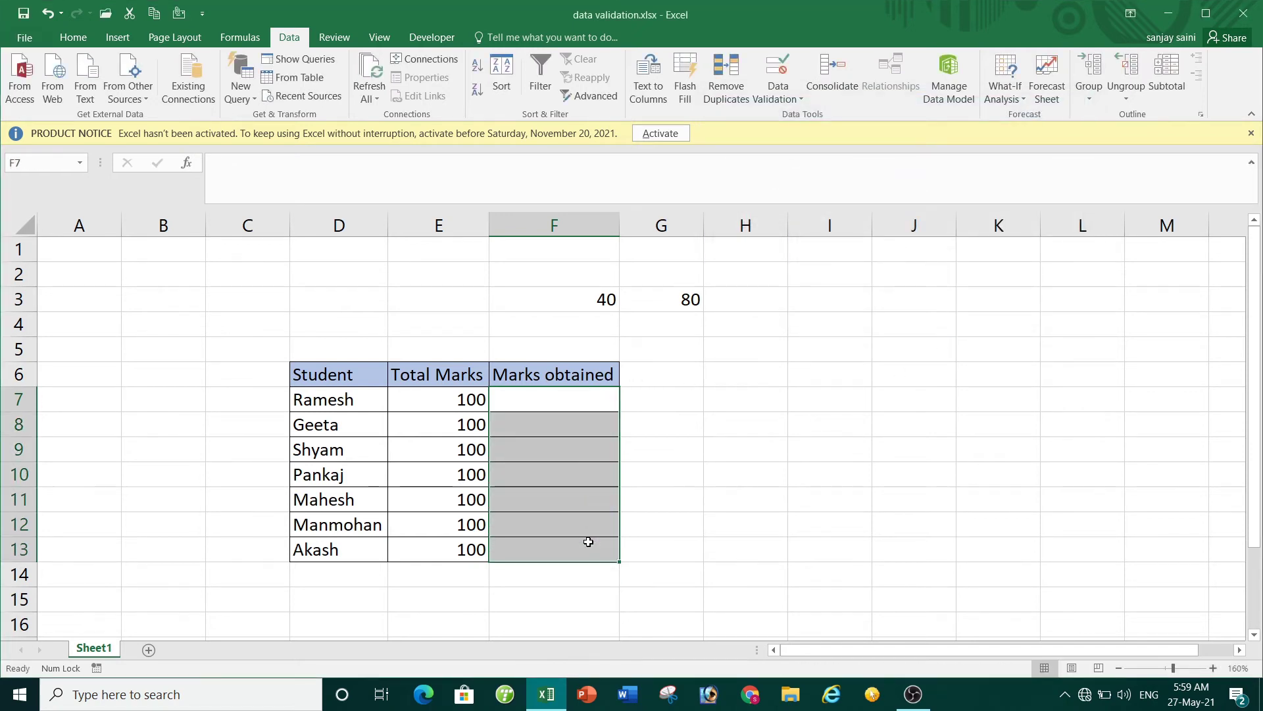
click(551, 398)
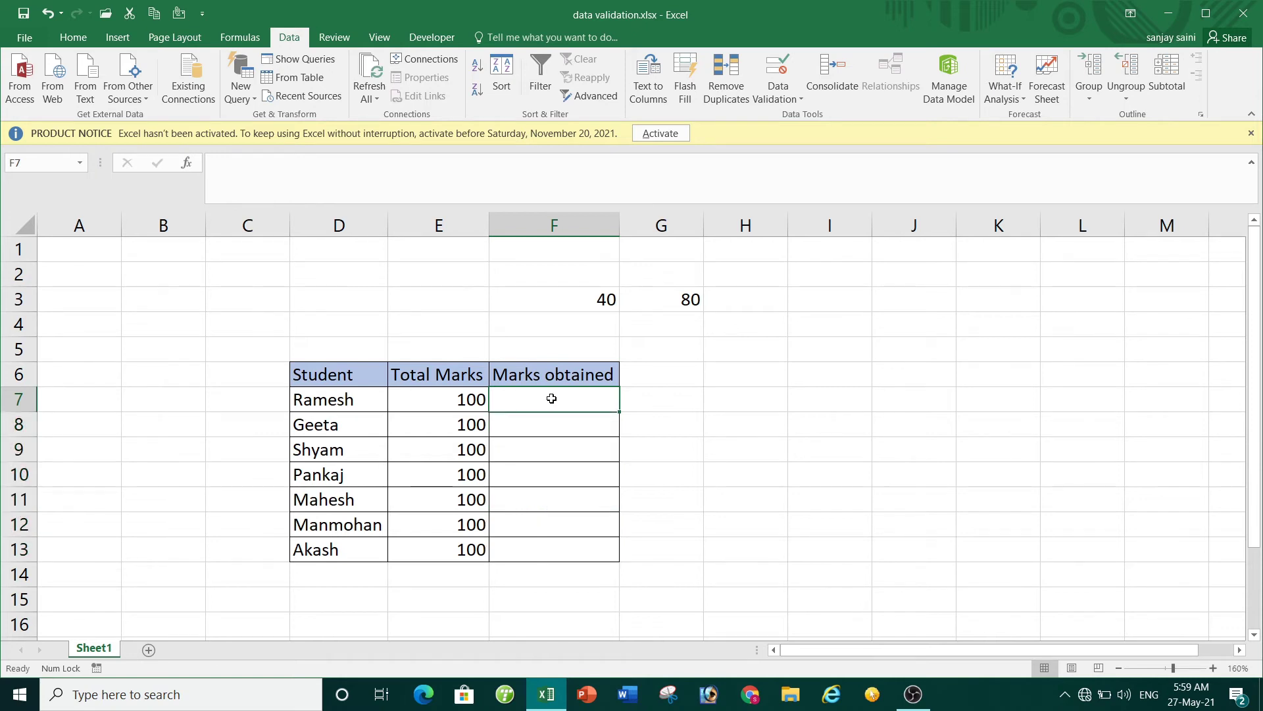
text(55)
key(Return)
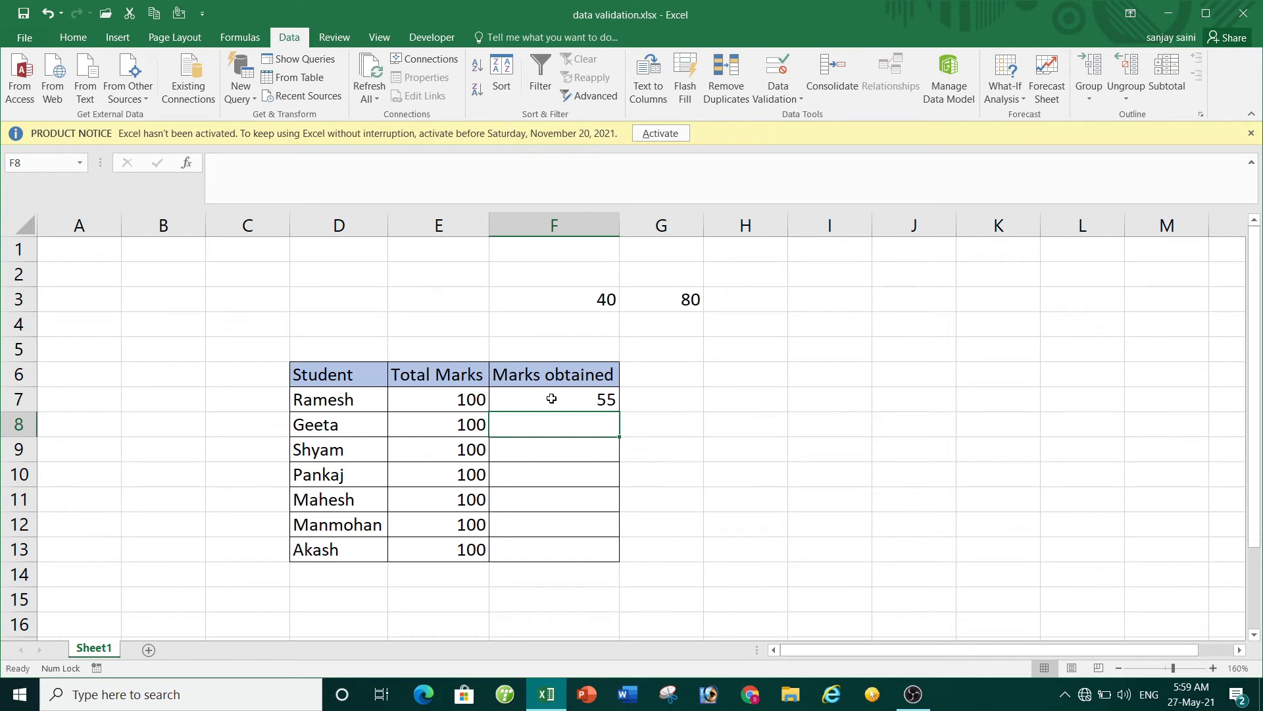
- Test the greater-than rule by trying the marks 45 and 30 in cell F8, discarding each entry
text(45)
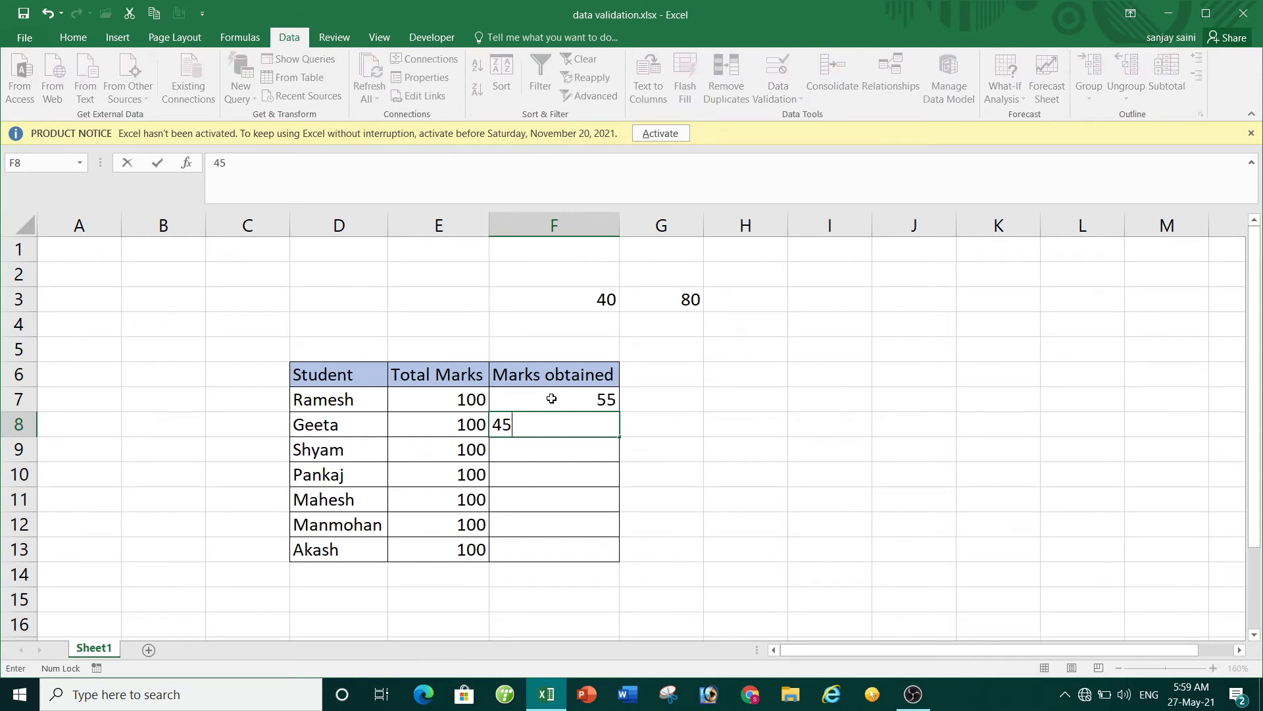
key(Return)
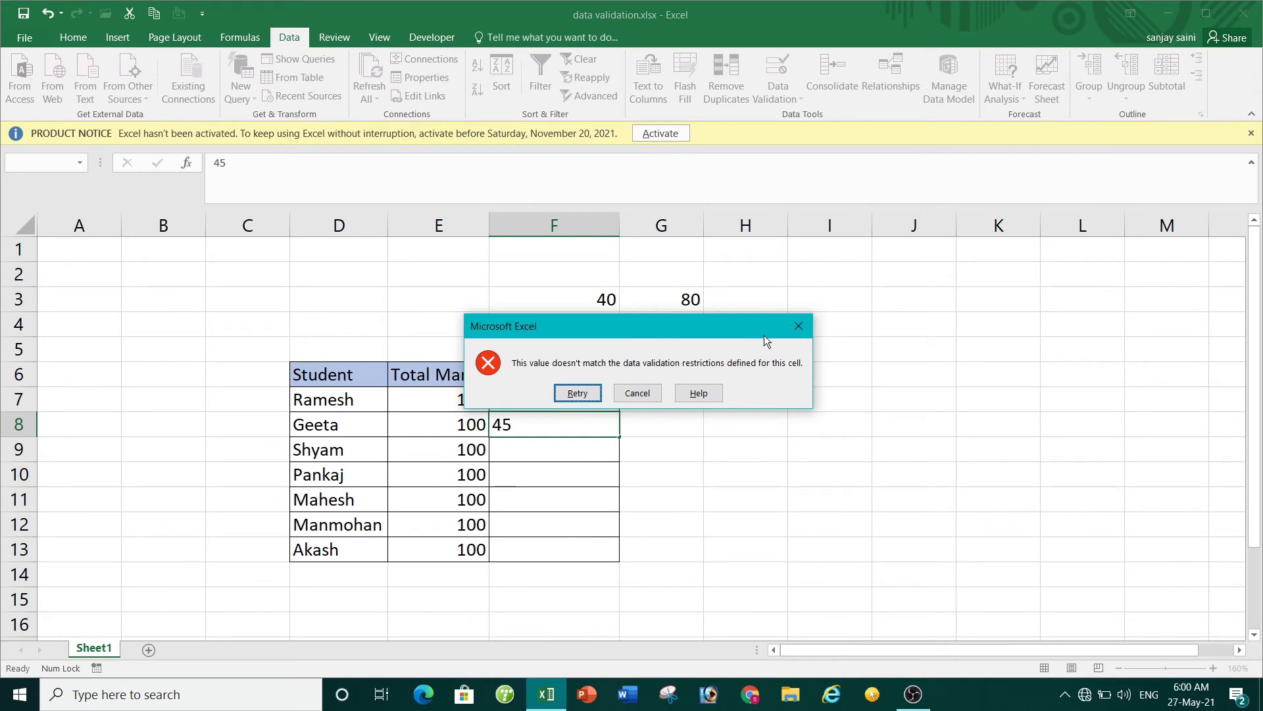
click(791, 327)
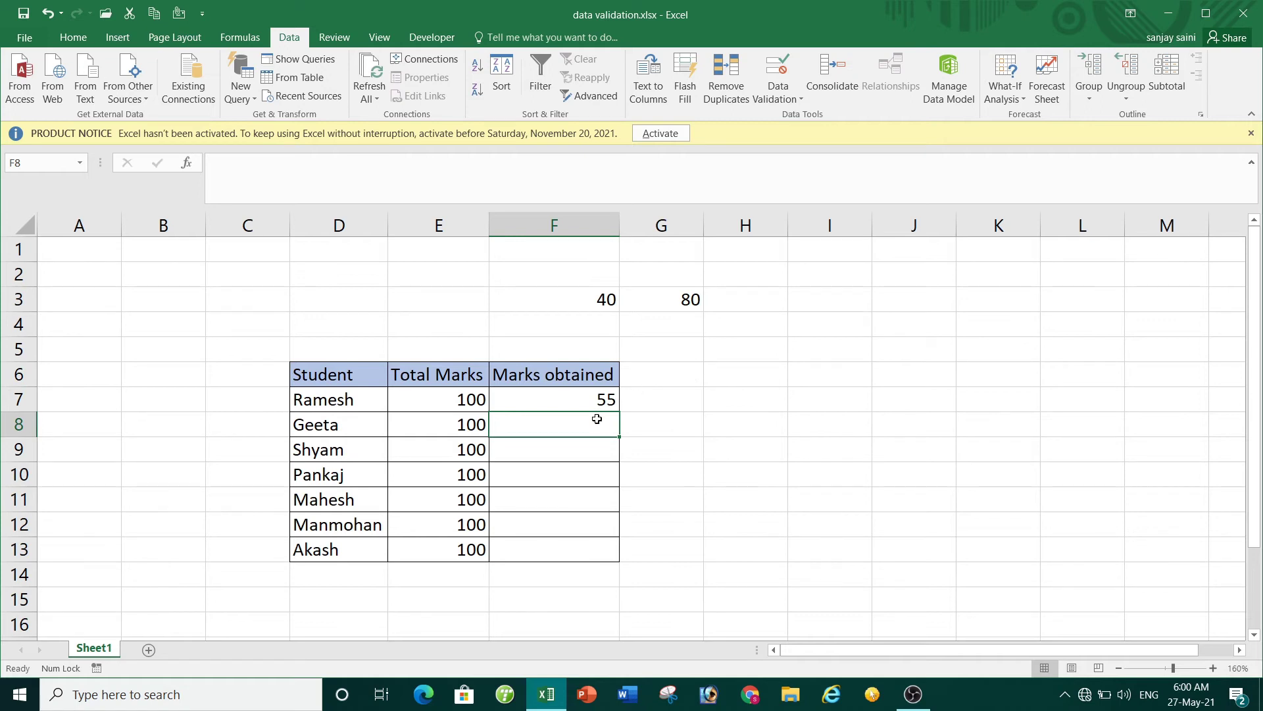
text(3)
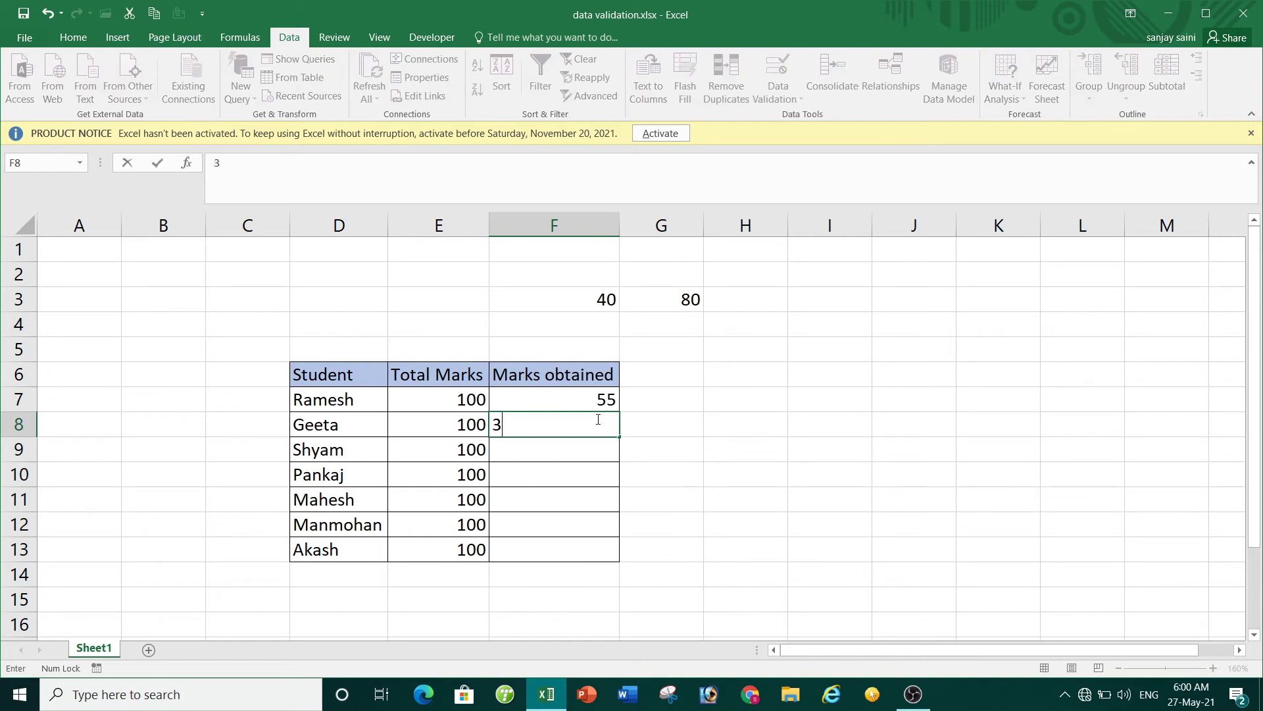
text(0)
key(Return)
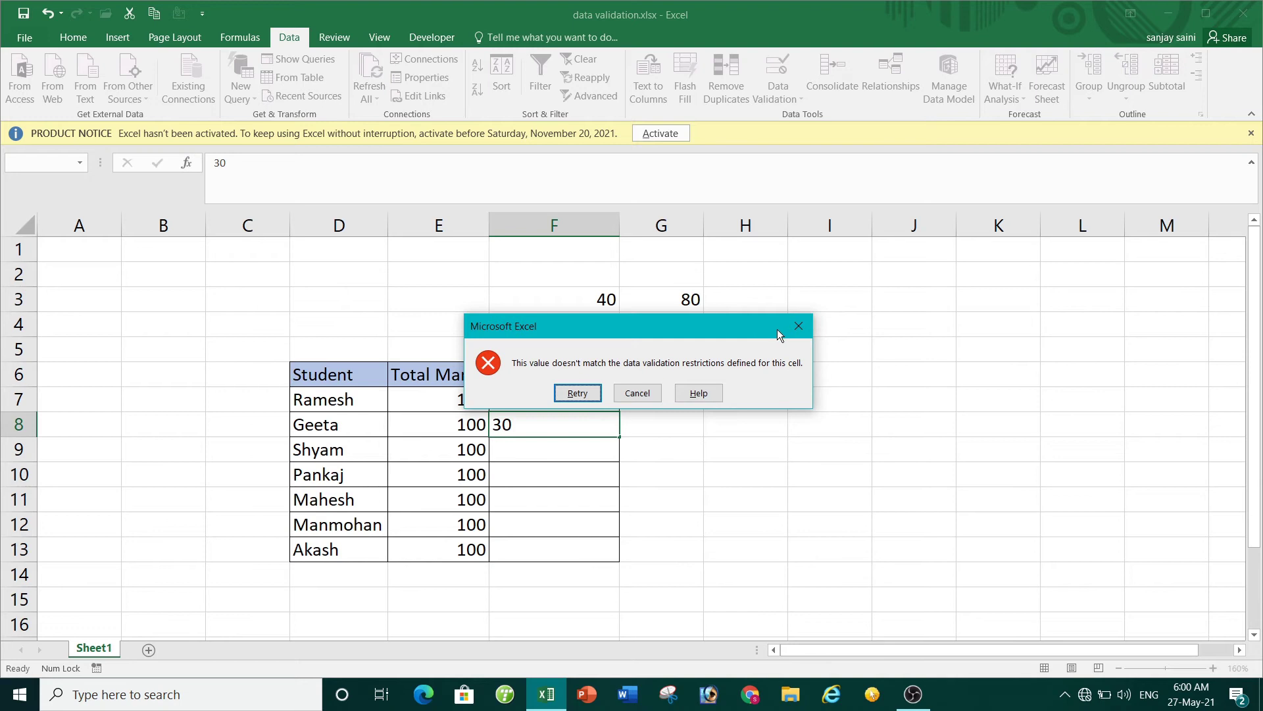
click(790, 331)
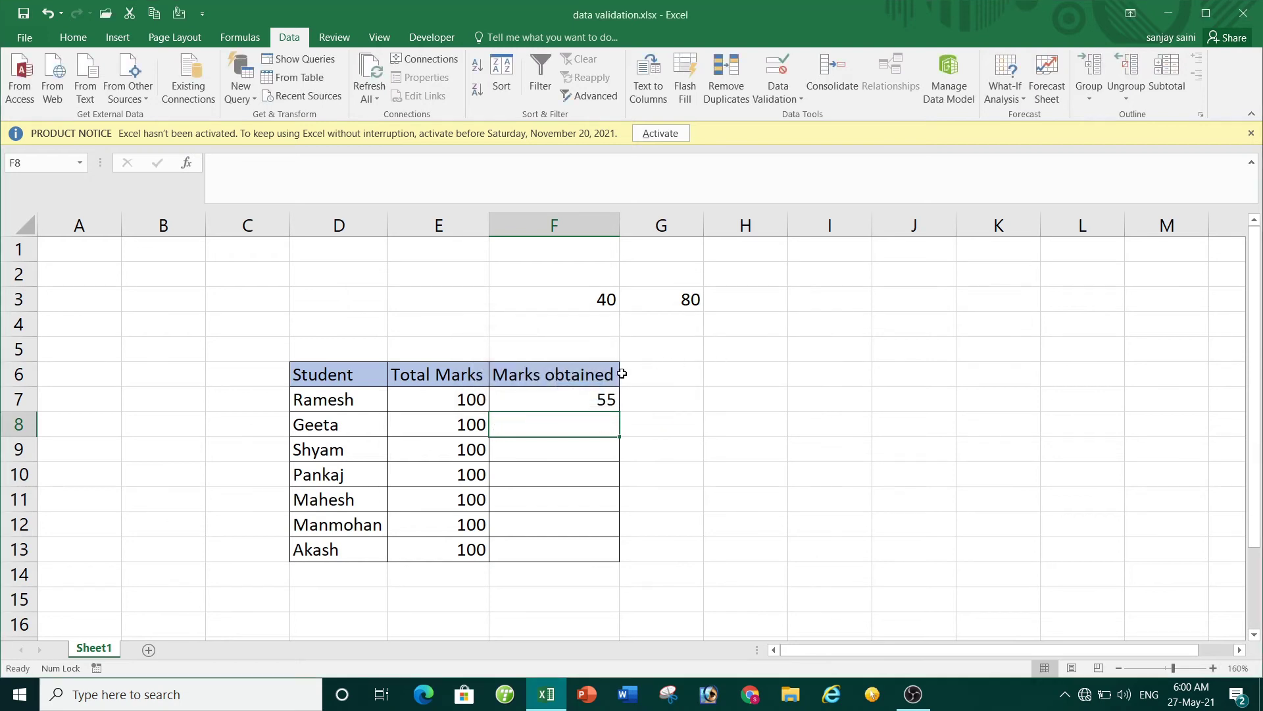
- Clear the contents of the Marks obtained cells F7:F13
drag(591, 402, 586, 547)
key(Delete)
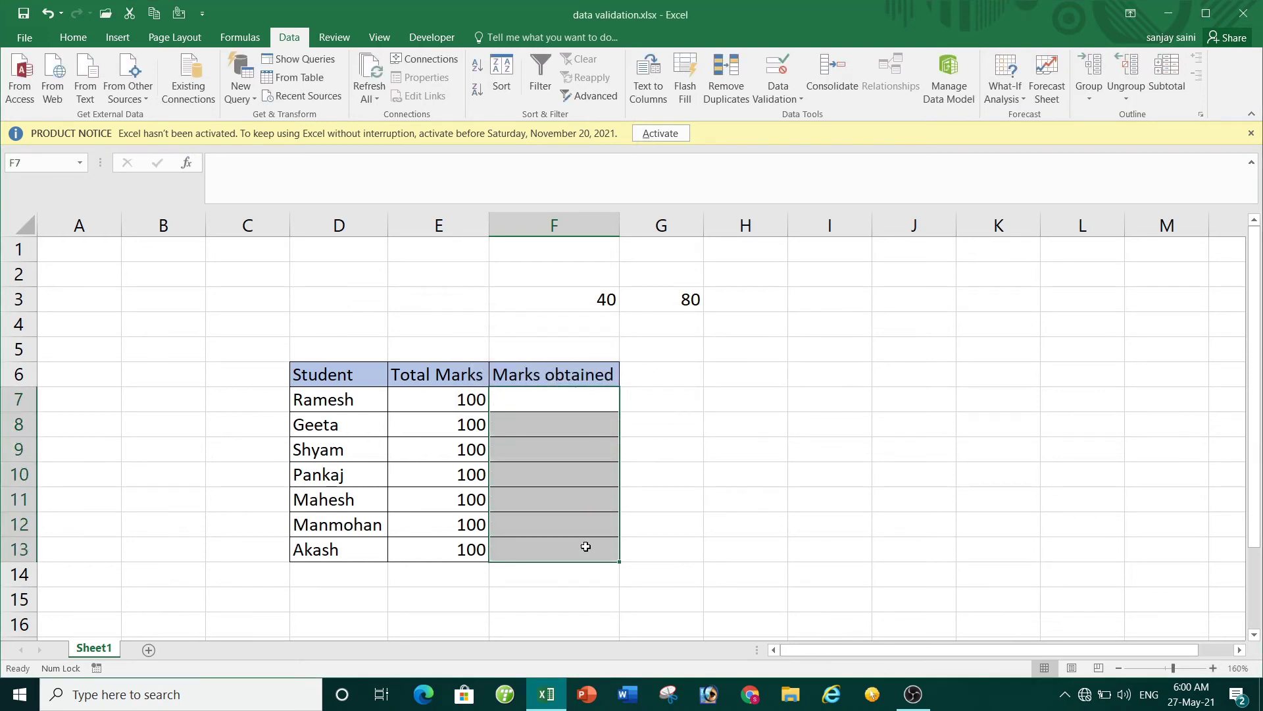
click(607, 400)
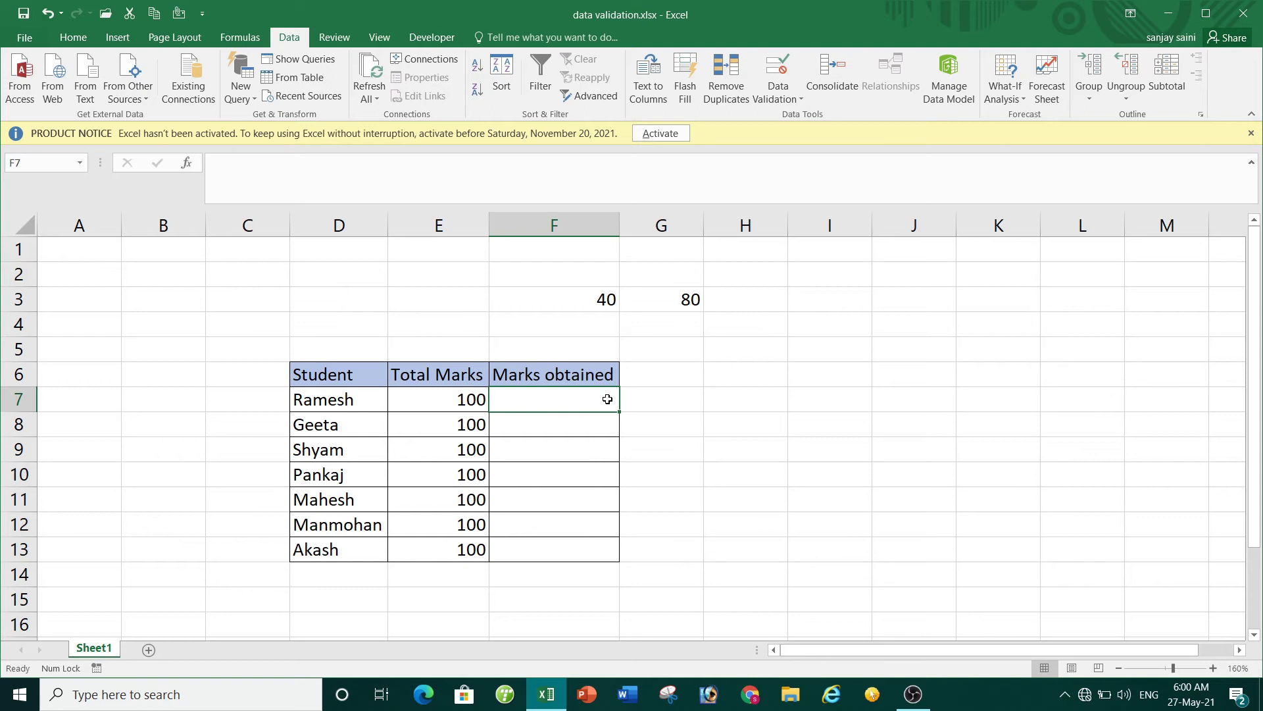
- Change the validation rule of cells F7:F13 to decimals between a minimum of 40 and a maximum of 80
drag(607, 404, 598, 555)
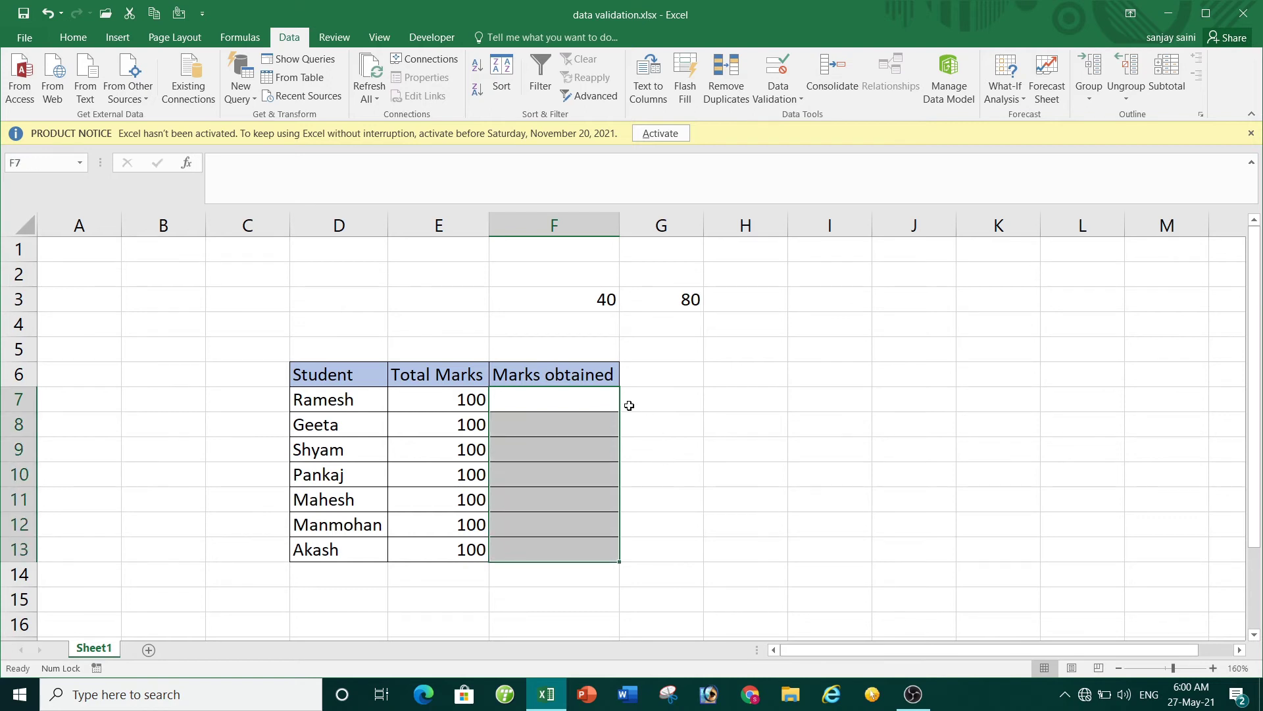
click(789, 97)
click(792, 114)
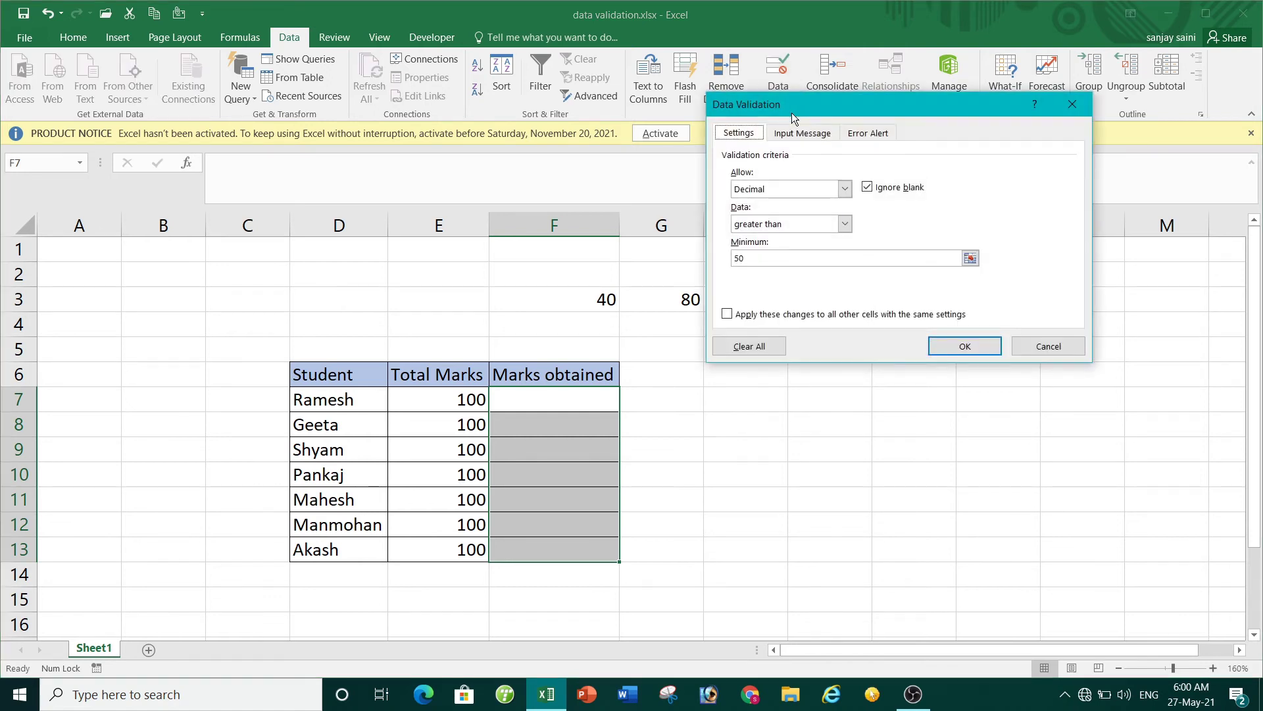
click(844, 226)
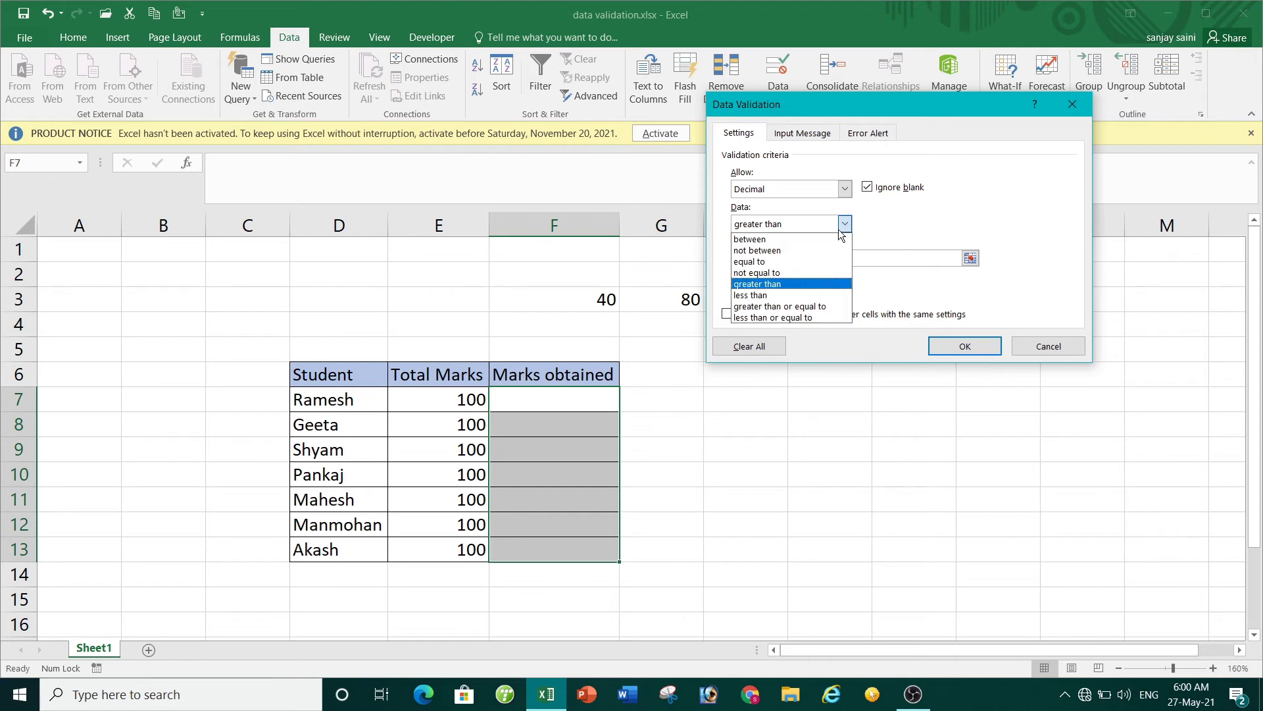
click(778, 239)
click(788, 259)
key(BackSpace)
key(BackSpace)
text(40)
click(792, 295)
text(8)
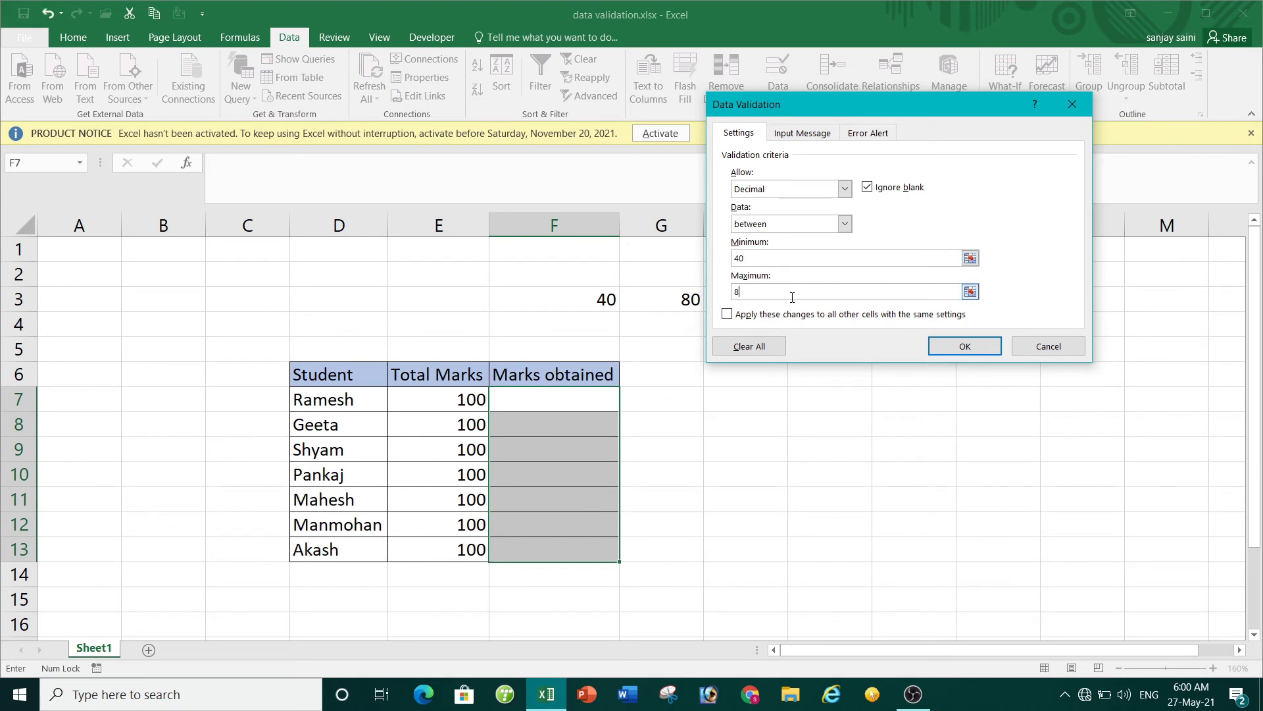
text(0)
- Add an input message titled "requirement" reading "we have to give numbers between 40 to 80." and apply the validation
click(796, 134)
click(788, 209)
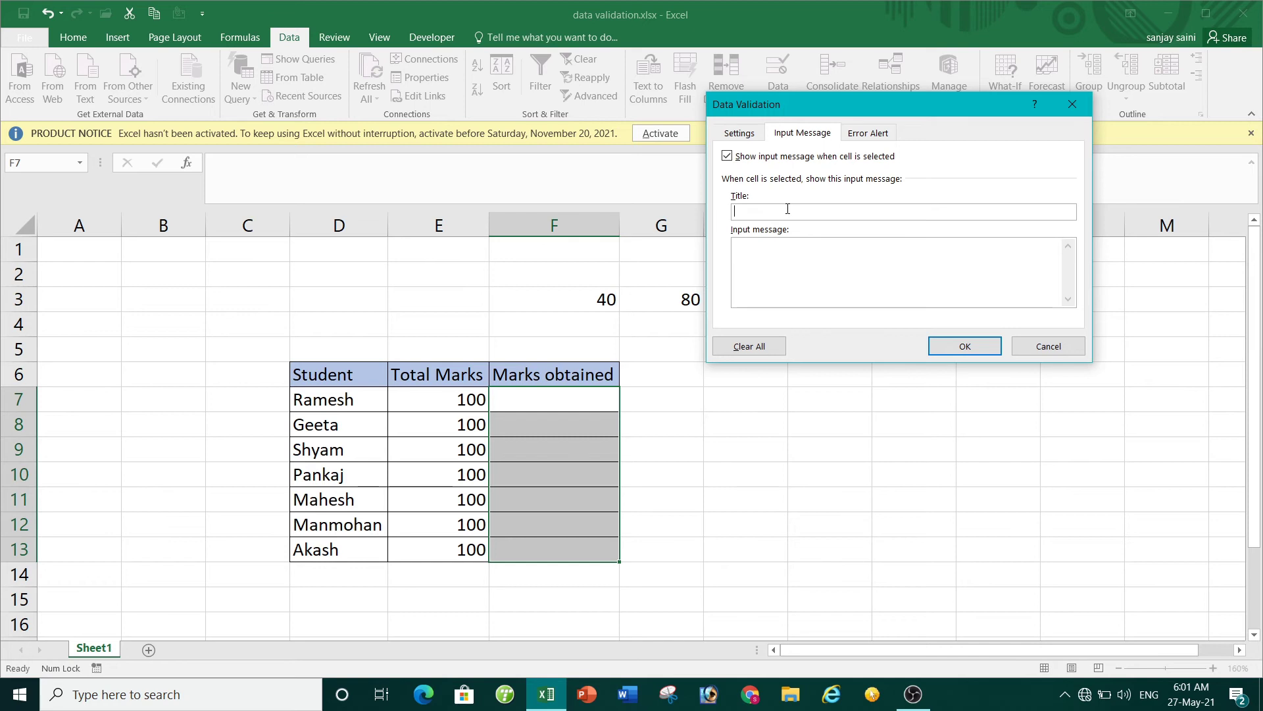
text(re)
text(qu)
text(ireme)
text(we have to give numbers between 40 to 80.)
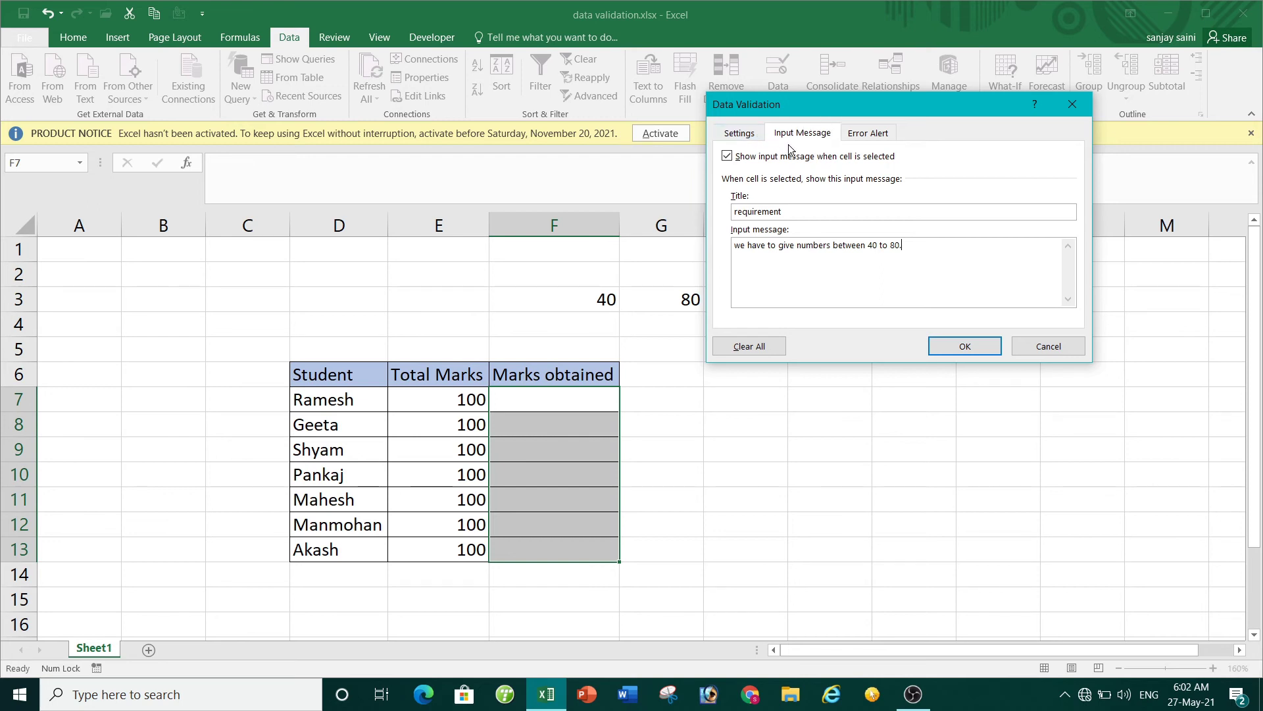
click(964, 345)
- Check the input message on individual Marks obtained cells from F7 through F11
click(570, 392)
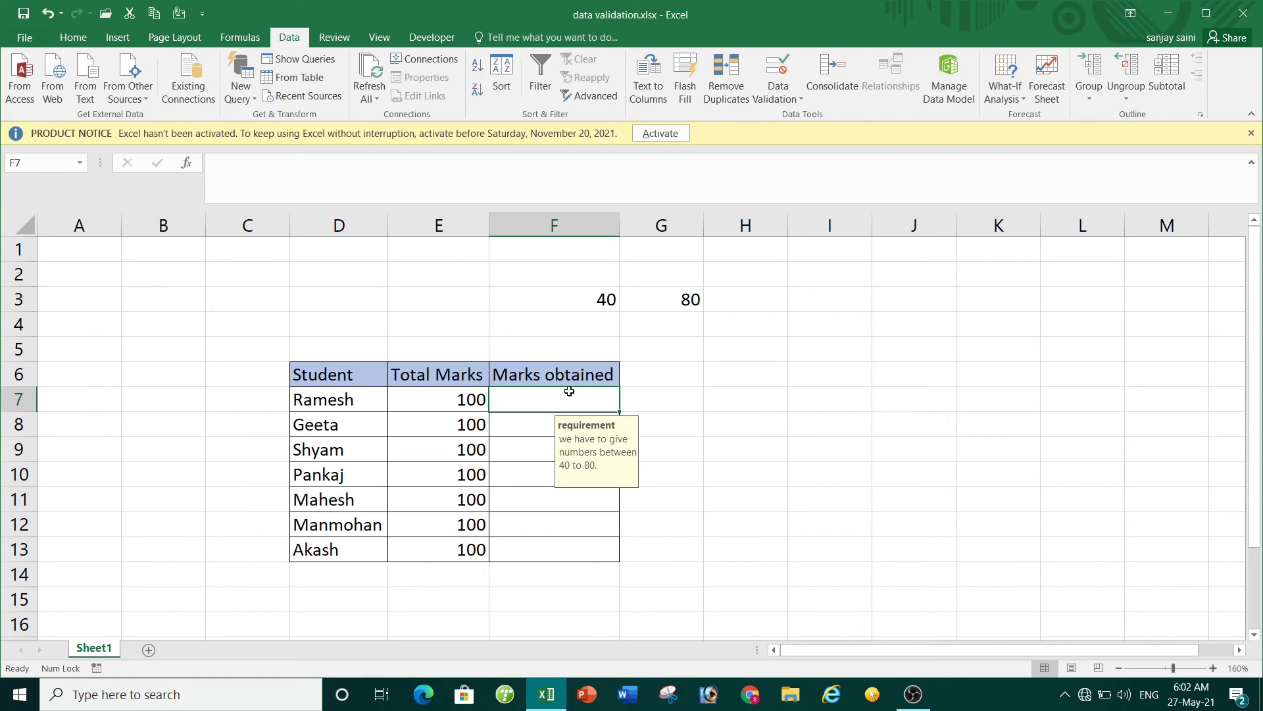
click(540, 424)
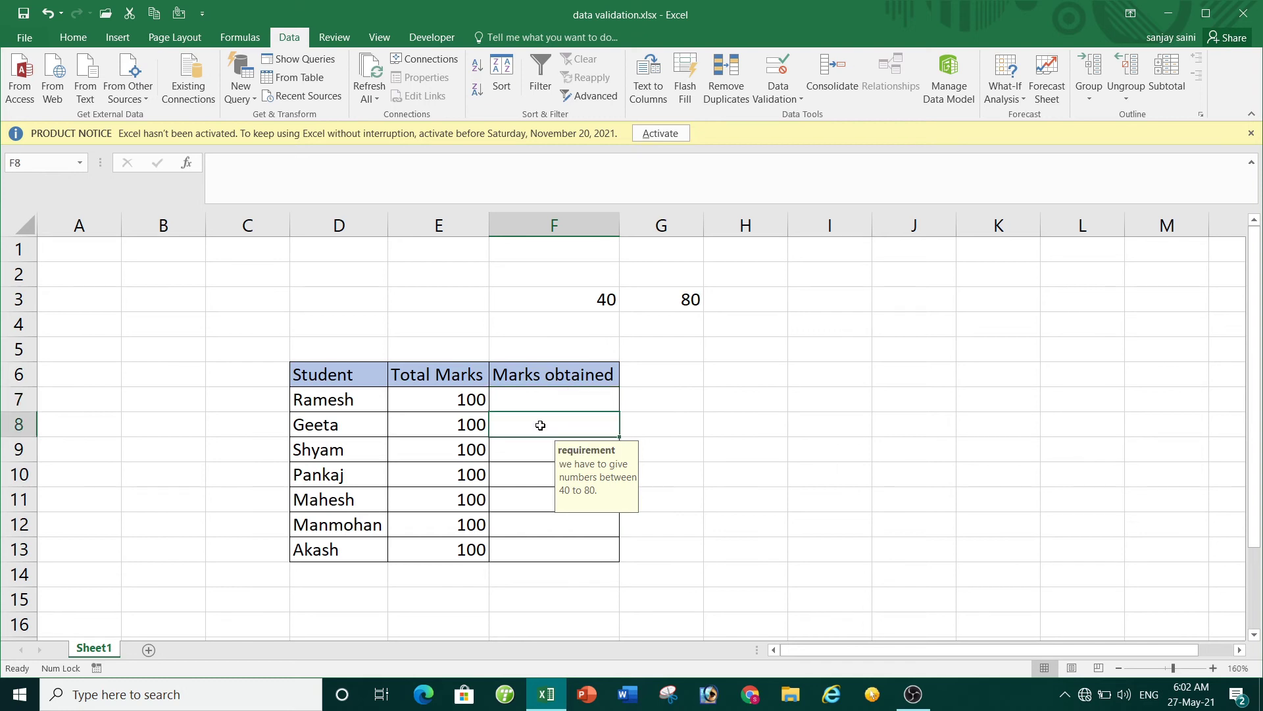
click(540, 458)
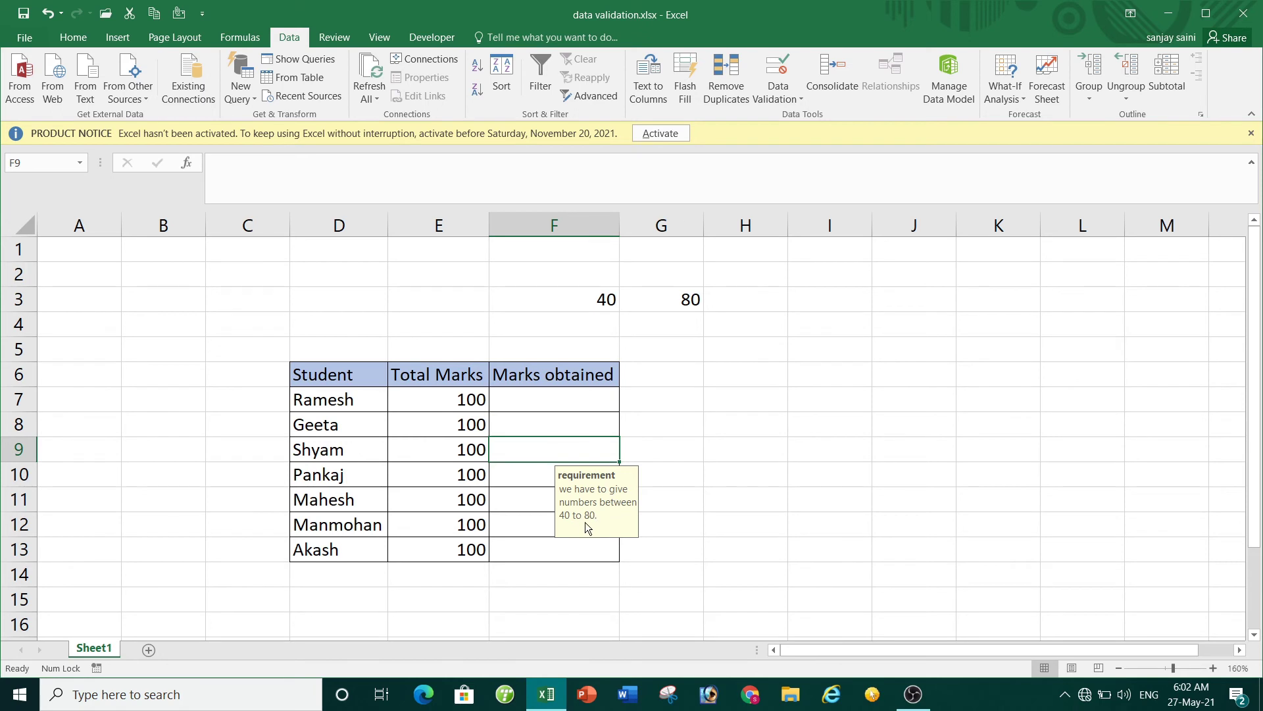
click(526, 481)
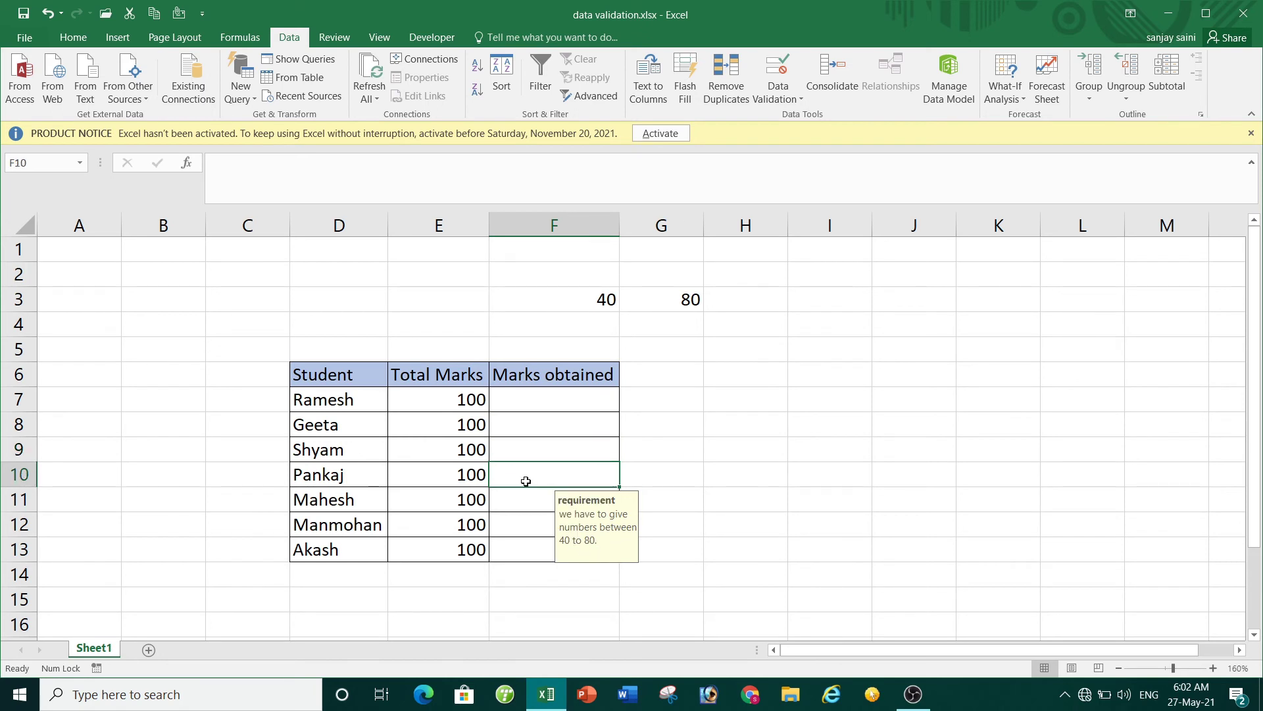
click(525, 498)
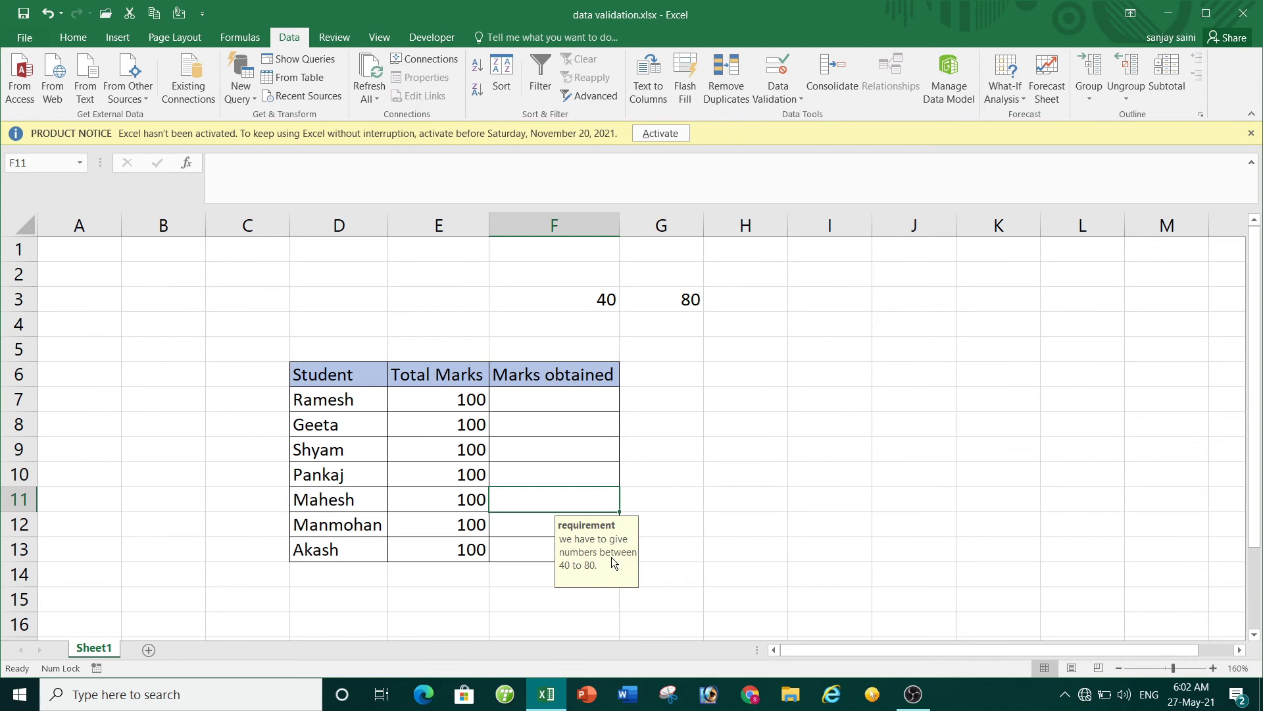
click(552, 394)
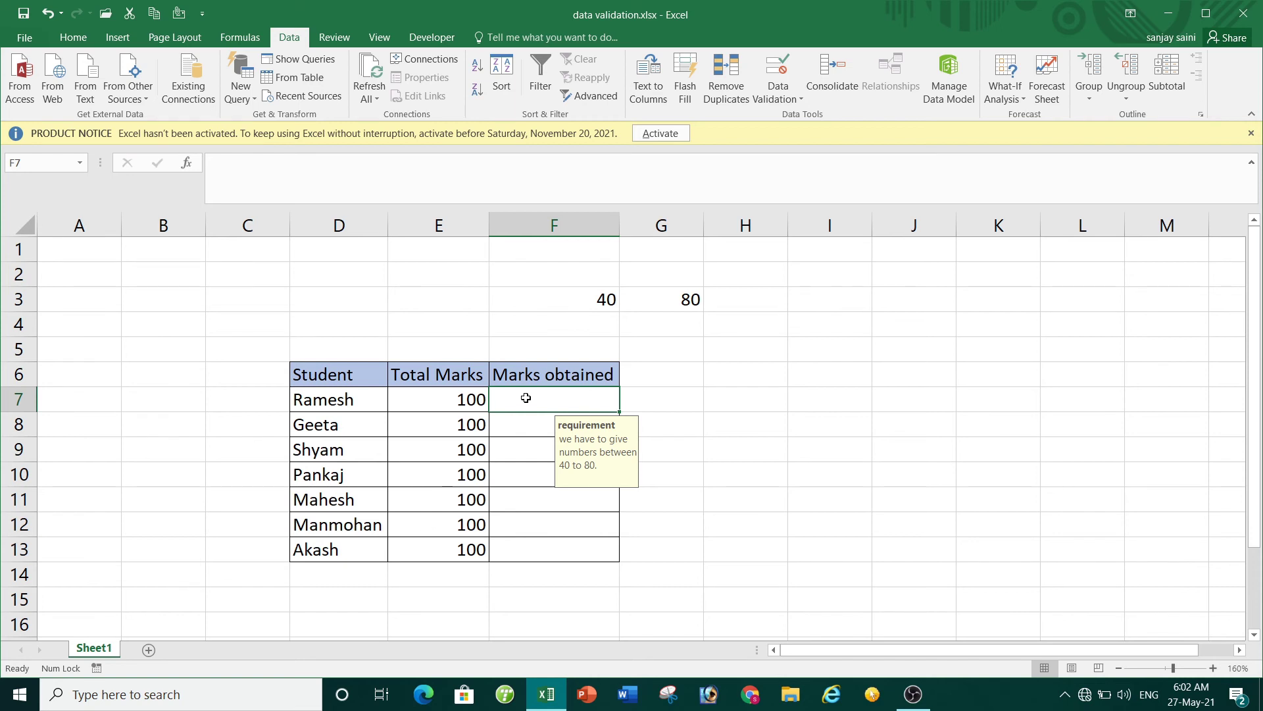
- In the error alert settings for cells F7:F13, try the Warning and Information styles, and set the style to Stop
drag(526, 398, 538, 545)
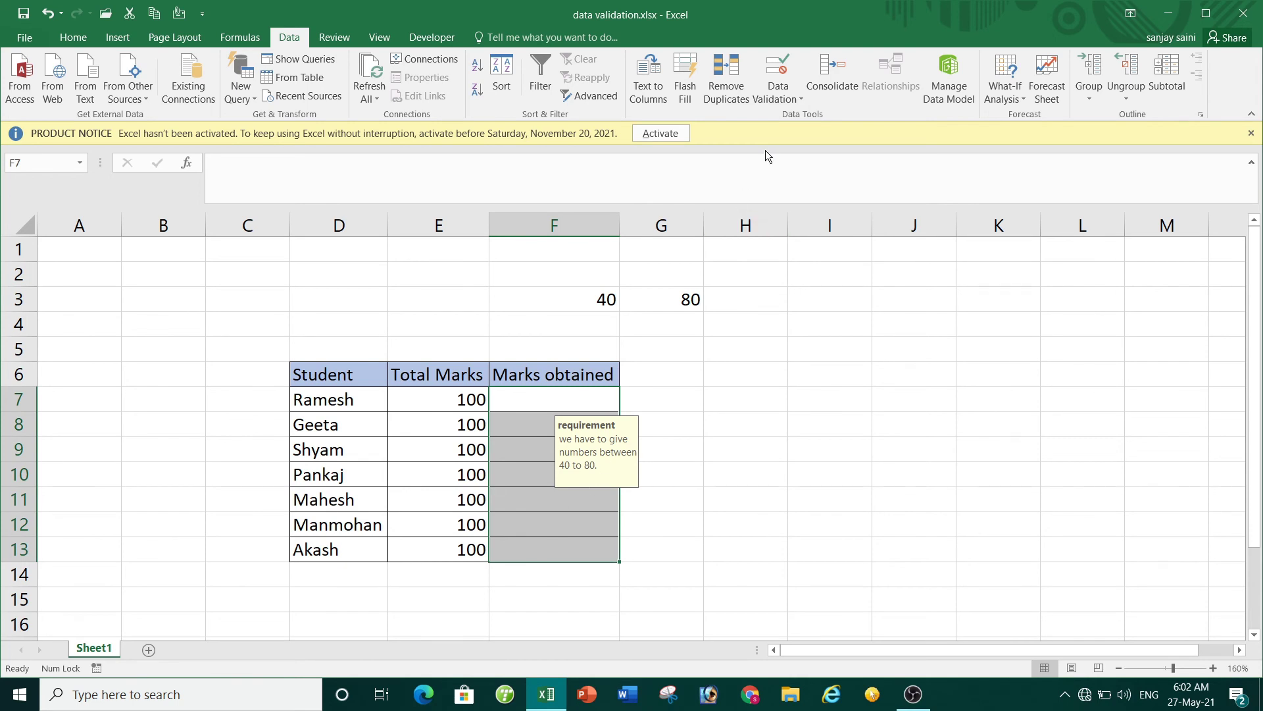
click(780, 98)
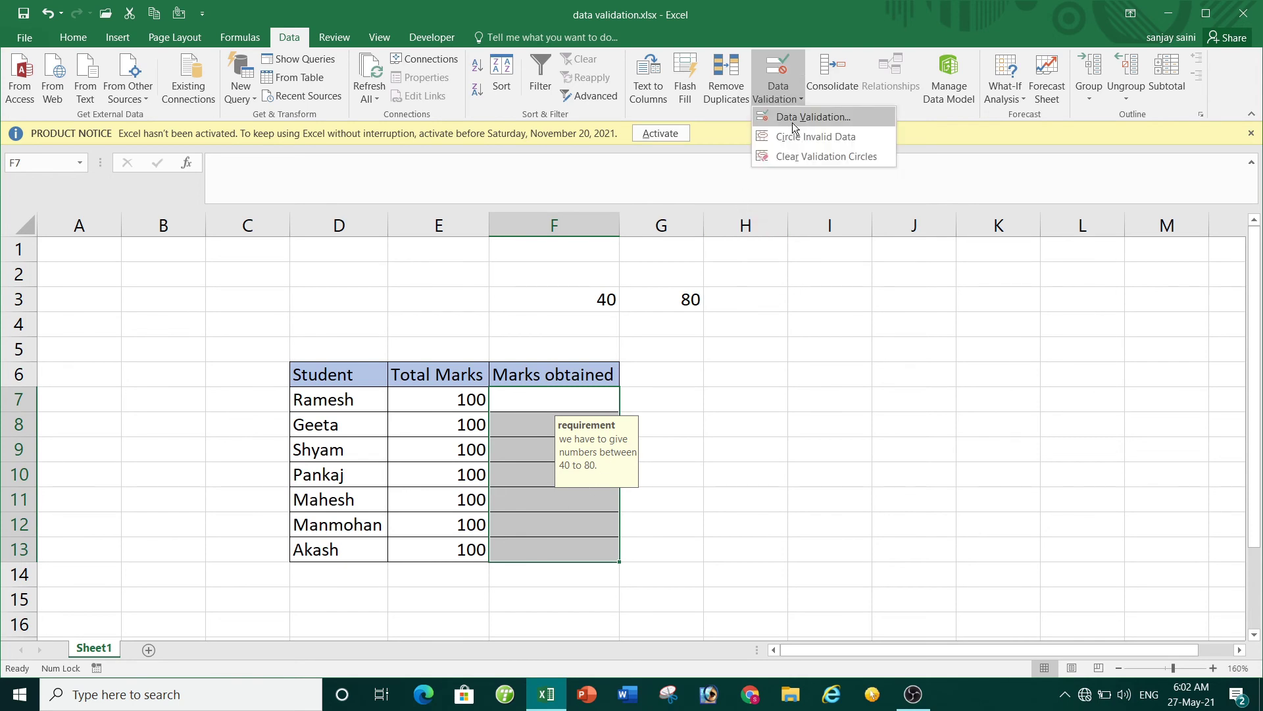
click(792, 123)
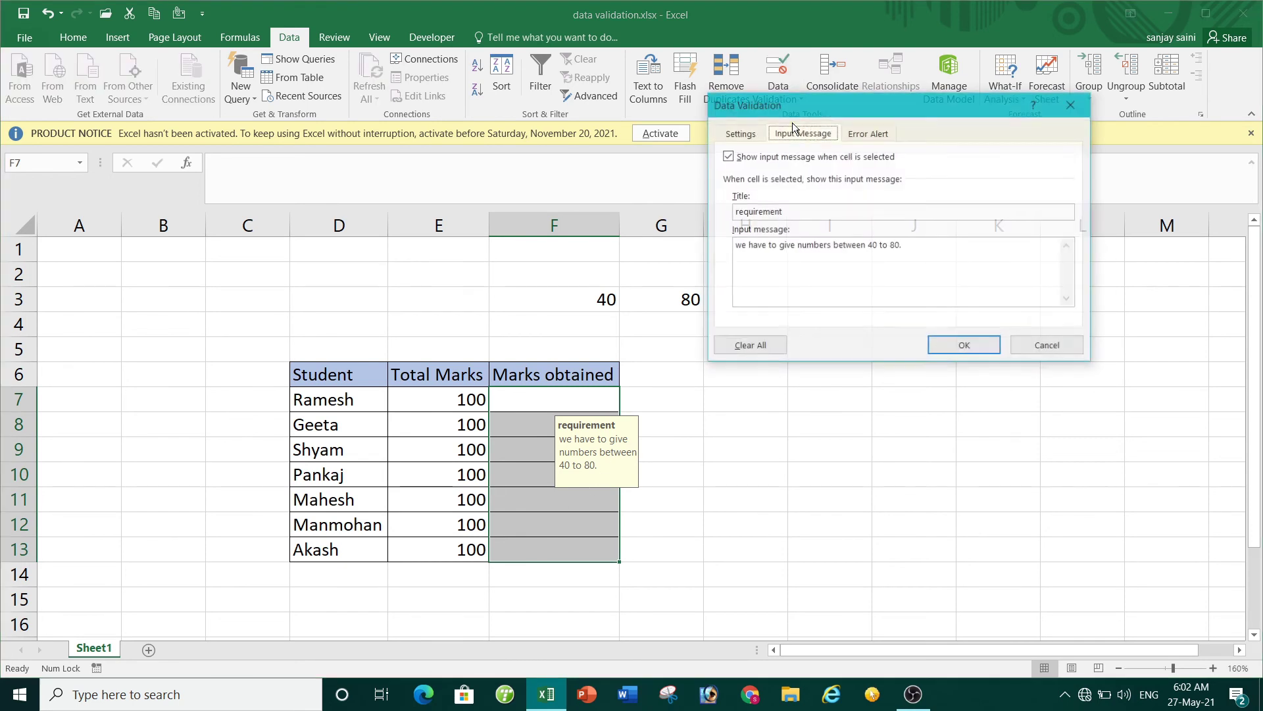
click(857, 133)
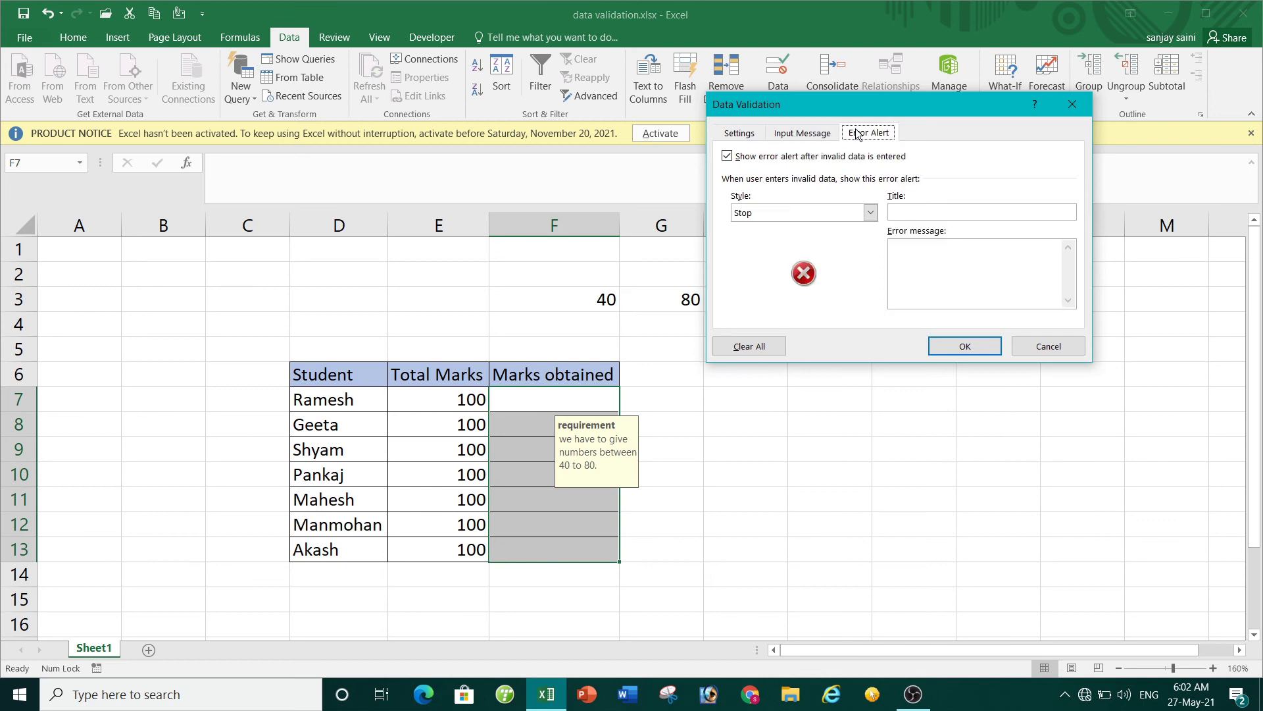
click(870, 214)
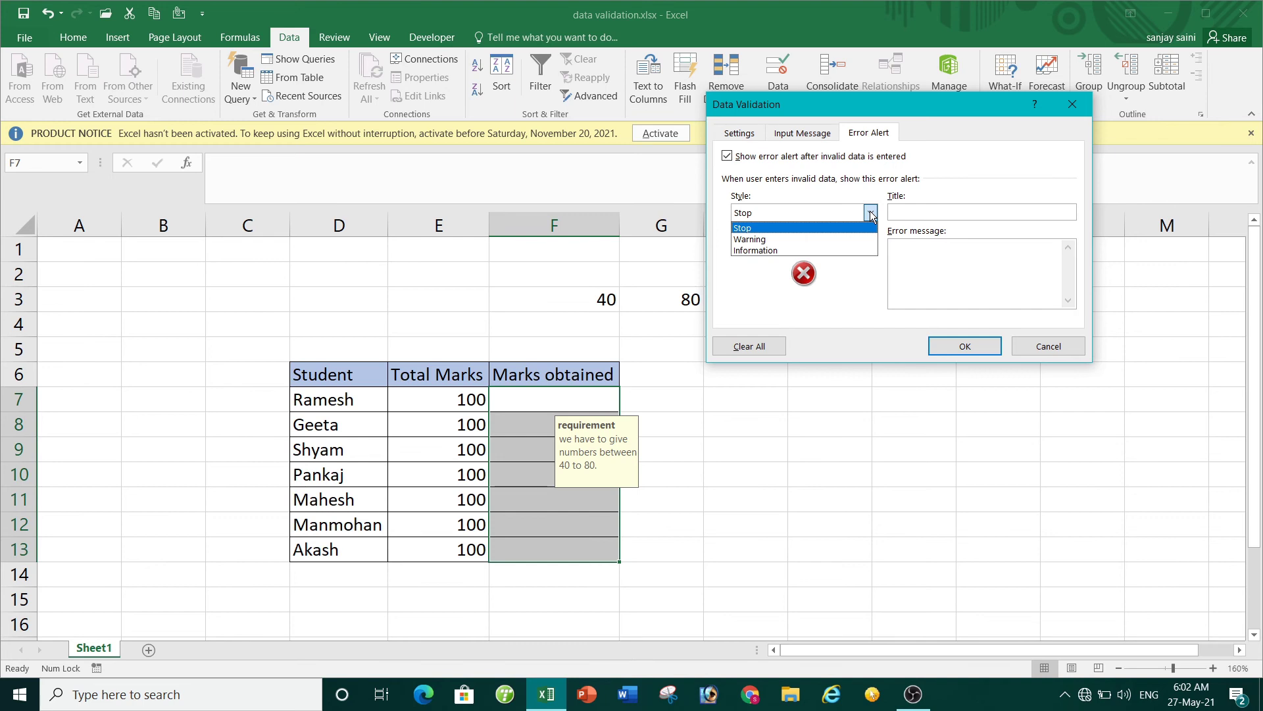
click(808, 240)
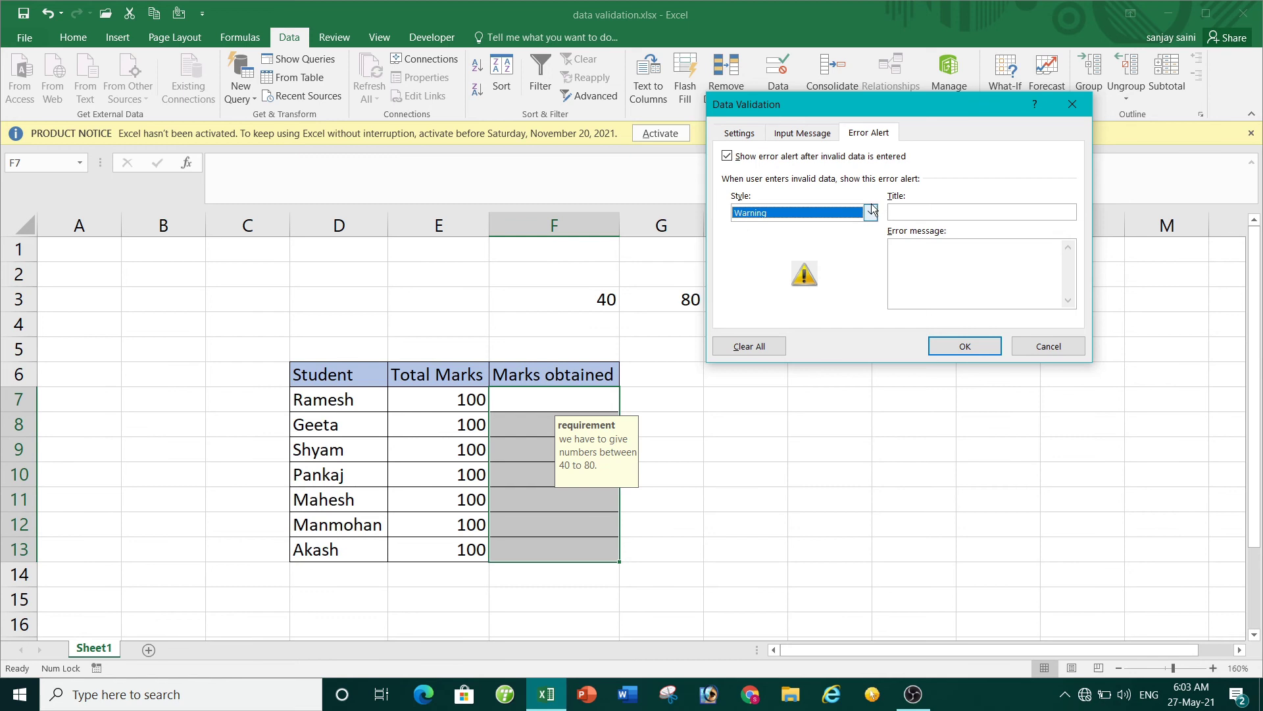
click(869, 212)
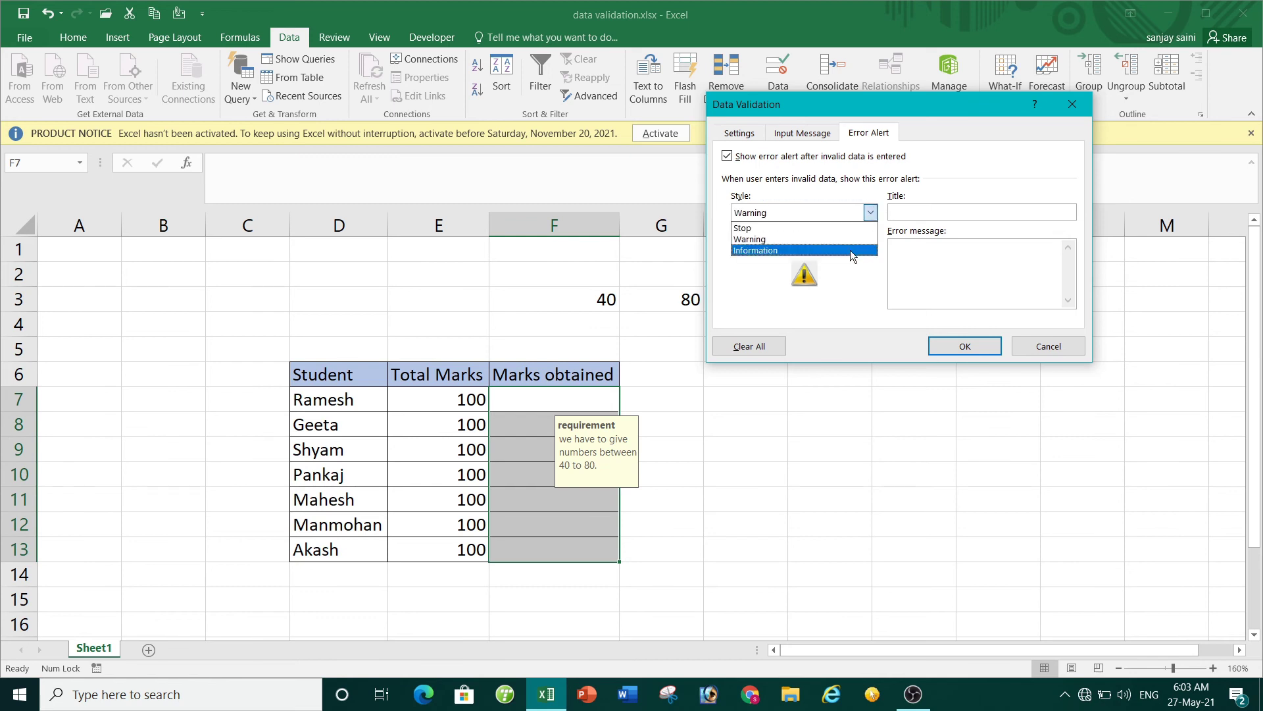
click(850, 250)
click(870, 213)
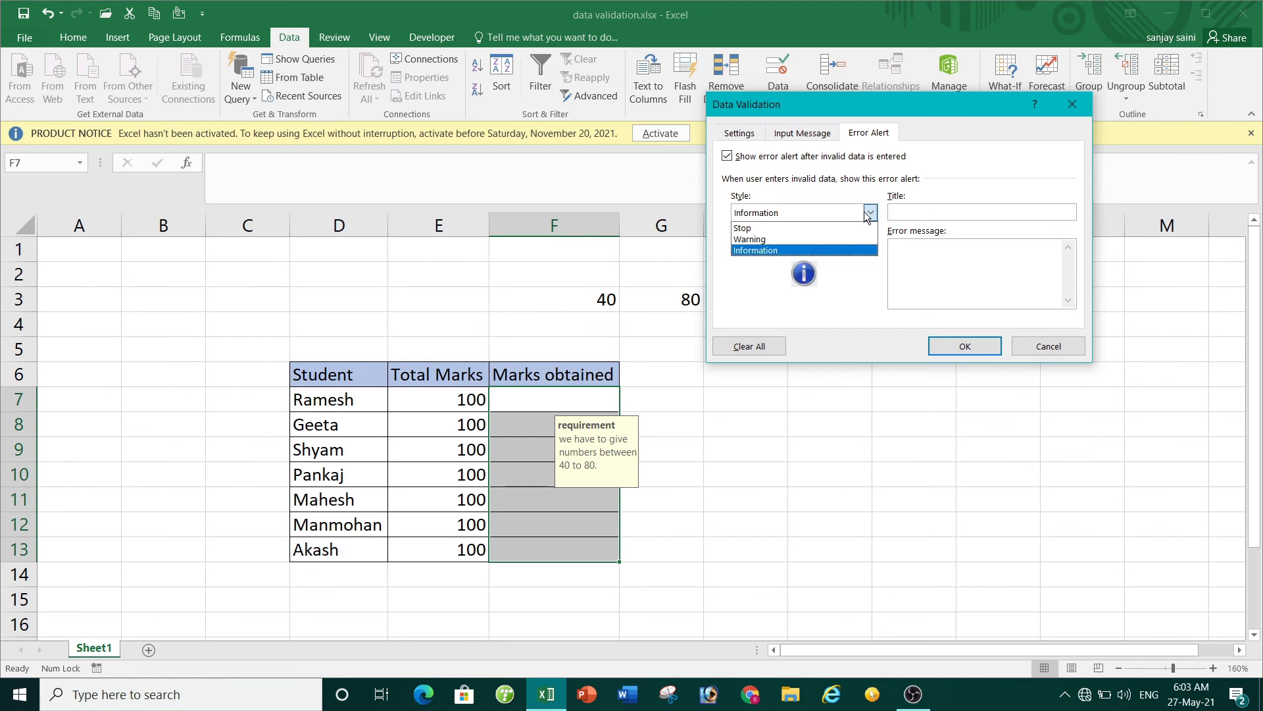
click(816, 230)
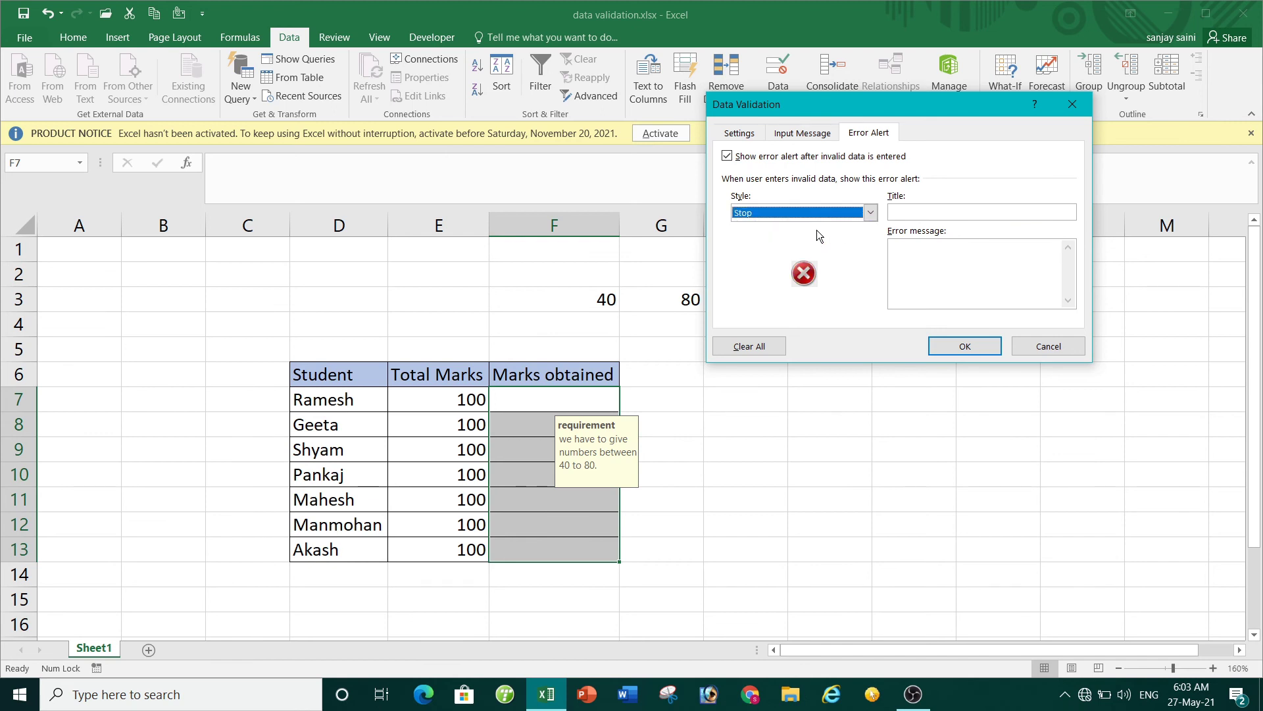
- Title the error alert "wrong data" with the message "you have entered wrong data. please check it." and apply it
click(920, 212)
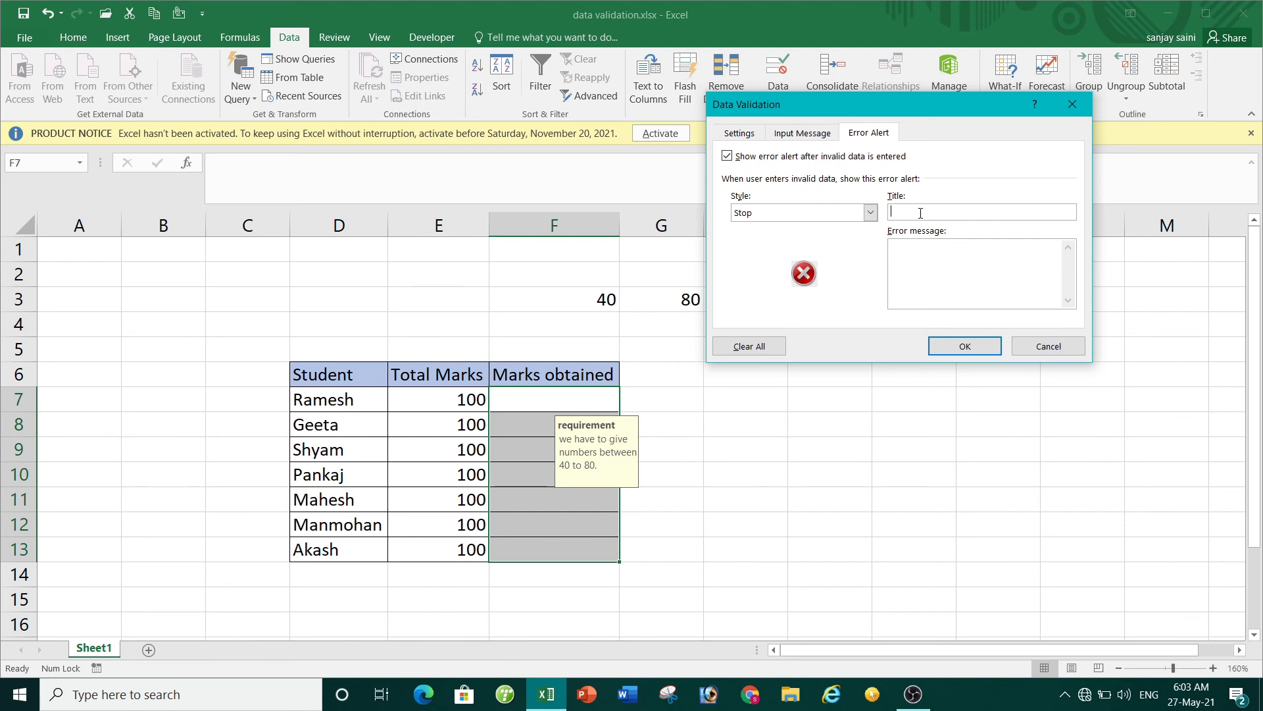
text(wron)
text(g dt\a\)
key(BackSpace)
key(BackSpace)
key(BackSpace)
key(BackSpace)
text(at)
key(BackSpace)
key(BackSpace)
key(BackSpace)
text(ata)
click(918, 248)
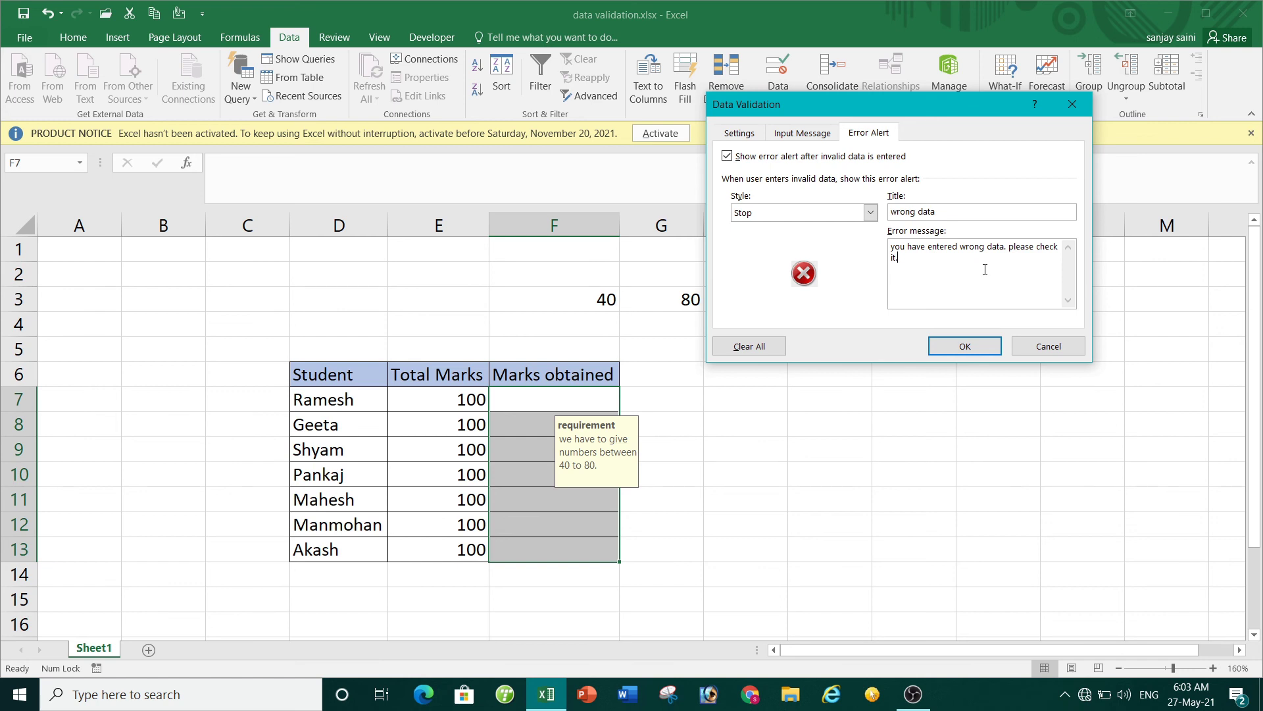
click(965, 347)
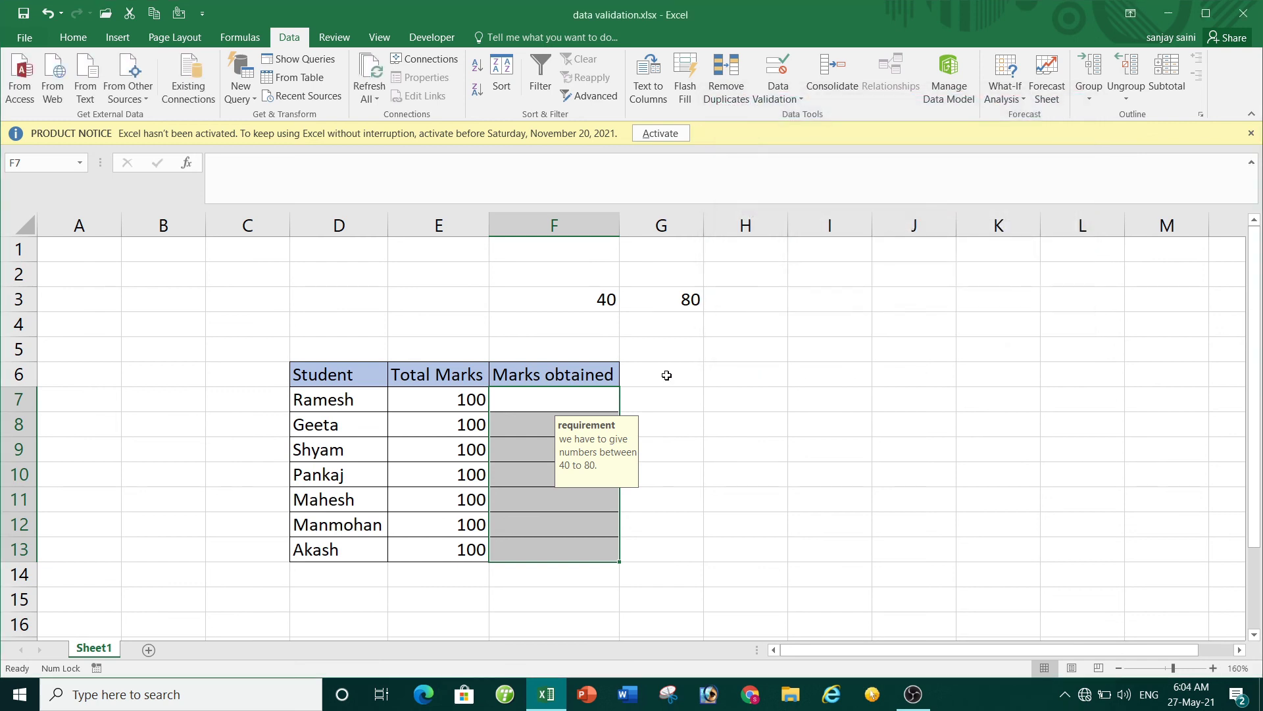
- Test the custom error alert by trying the mark 35 in cell F7, discarding the entry
click(601, 393)
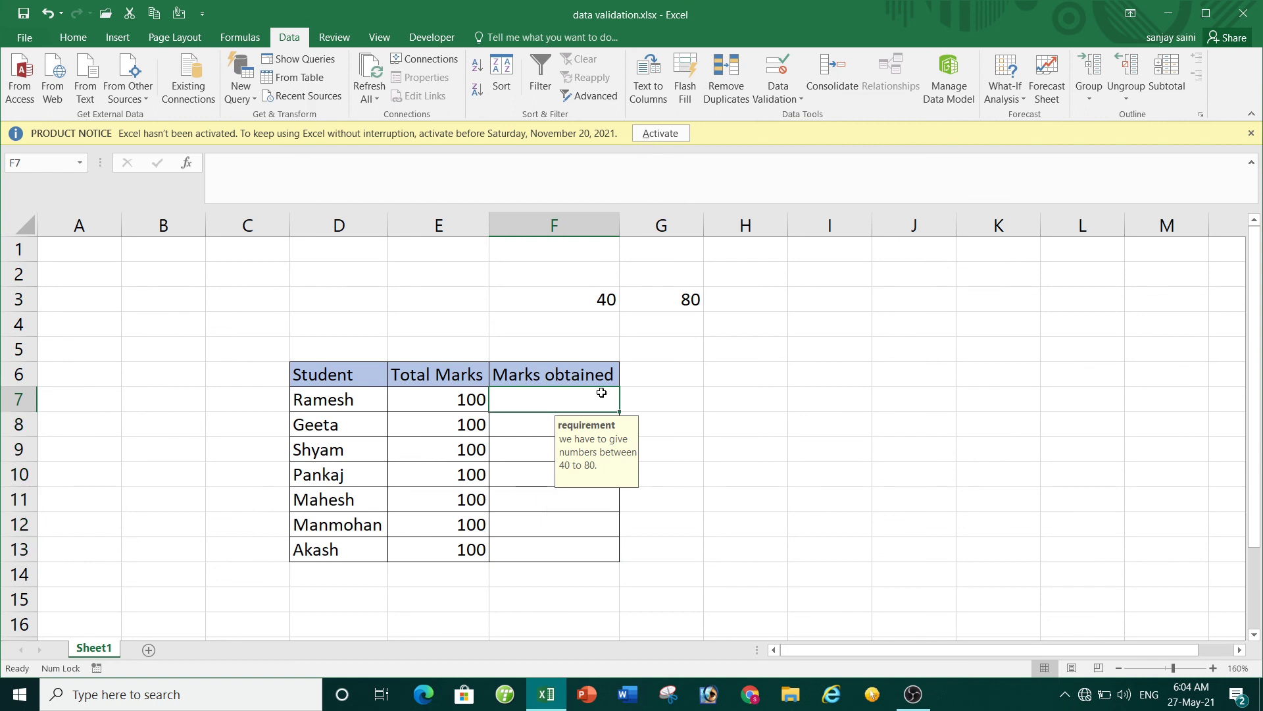
text(3555555555)
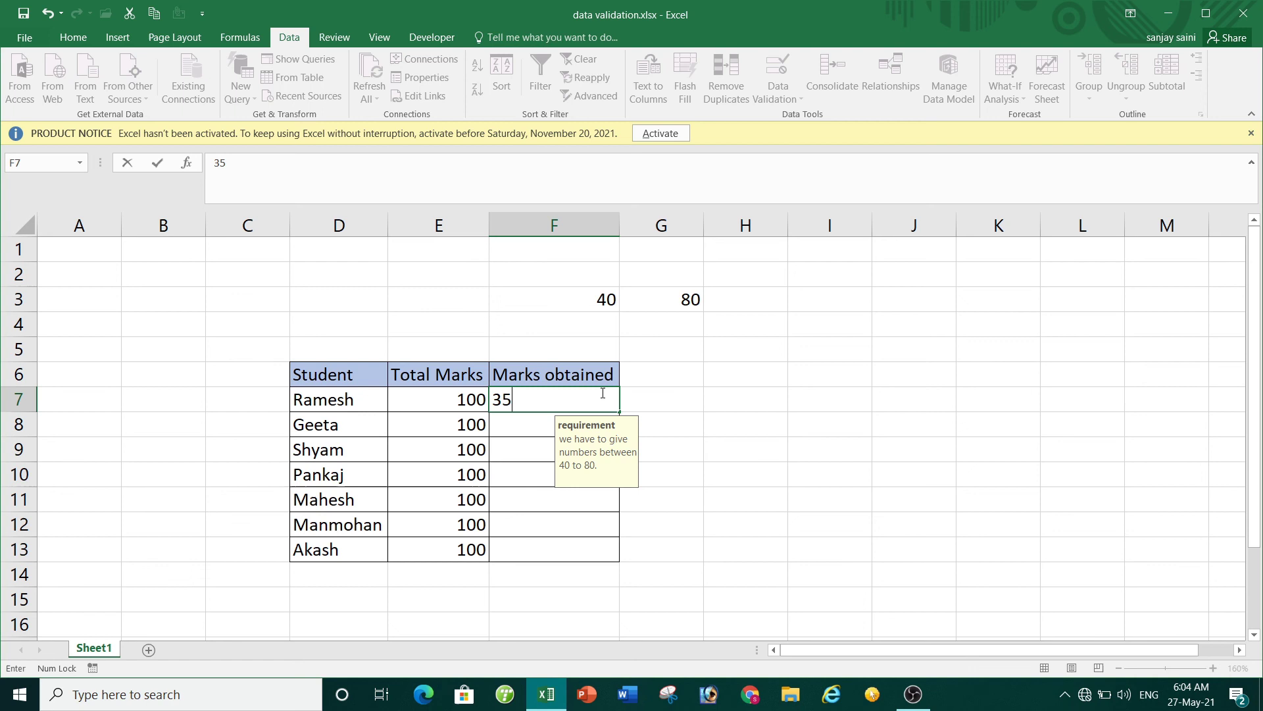
key(BackSpace)
key(BackSpace)
key(BackSpace)
key(BackSpace)
key(BackSpace)
key(BackSpace)
key(BackSpace)
key(BackSpace)
key(Return)
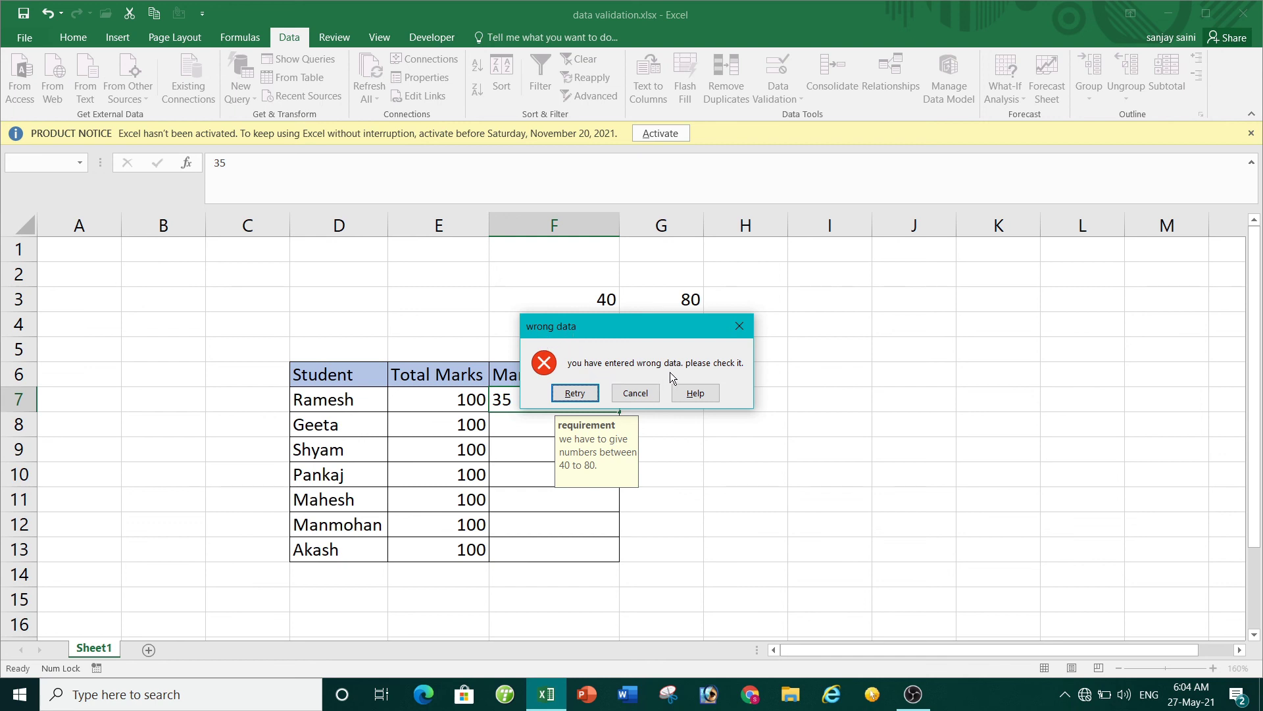
click(740, 326)
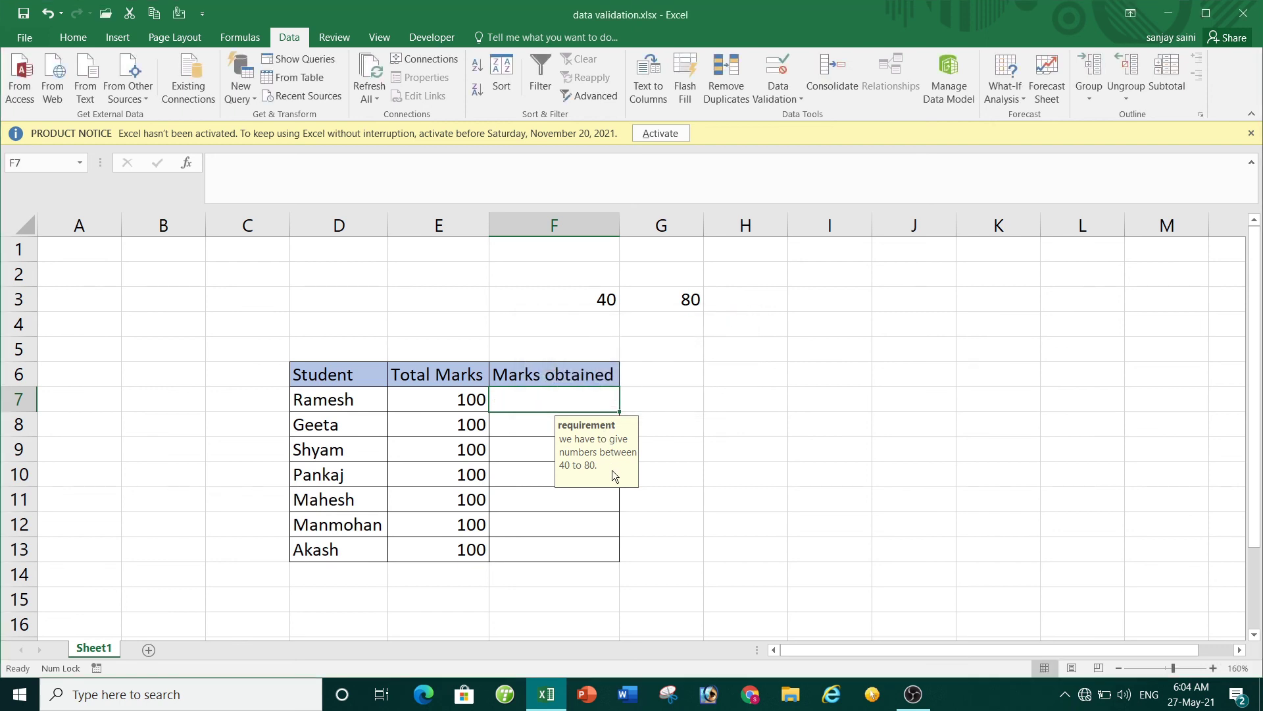
drag(592, 402, 581, 539)
click(609, 401)
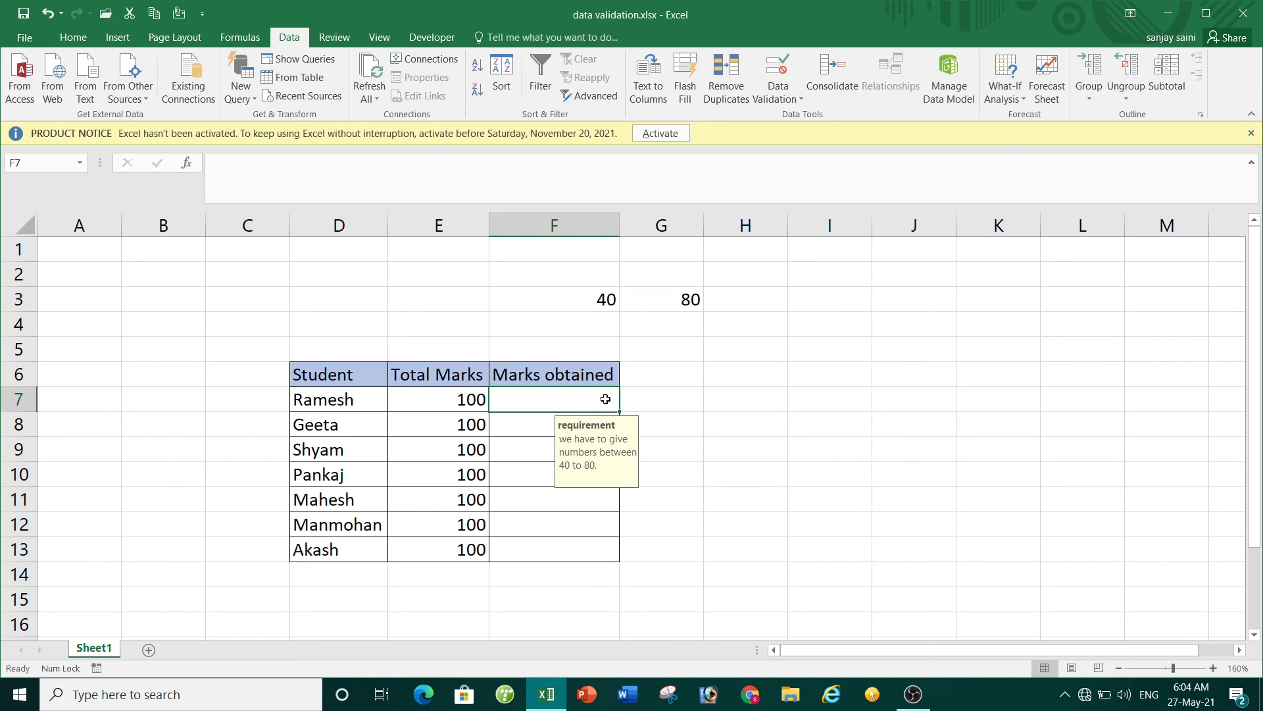